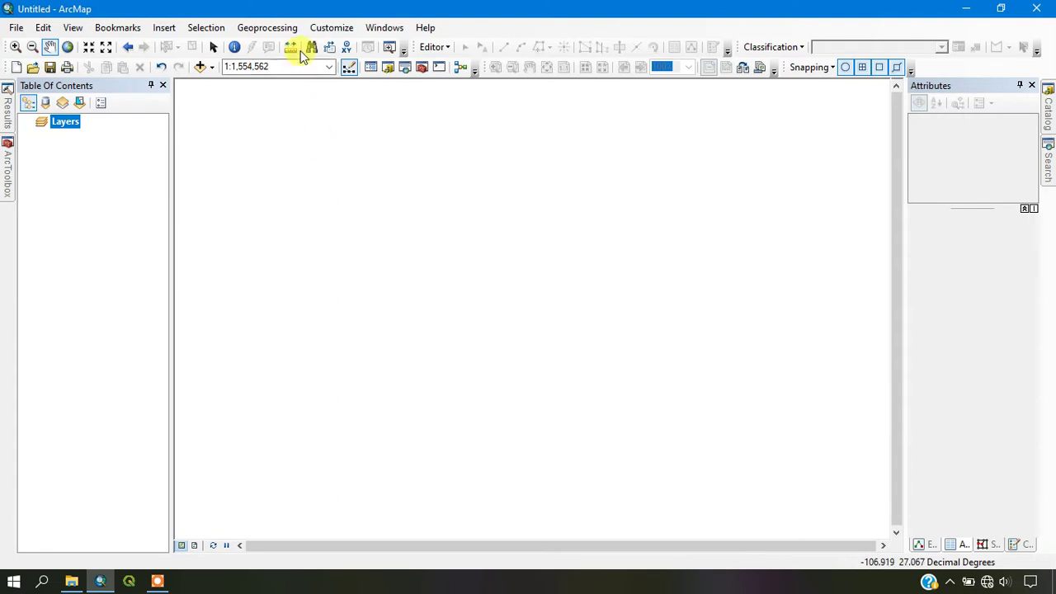
Check which extensions are enabled, including 3D Analyst and Spatial Analyst
left_click(326, 29)
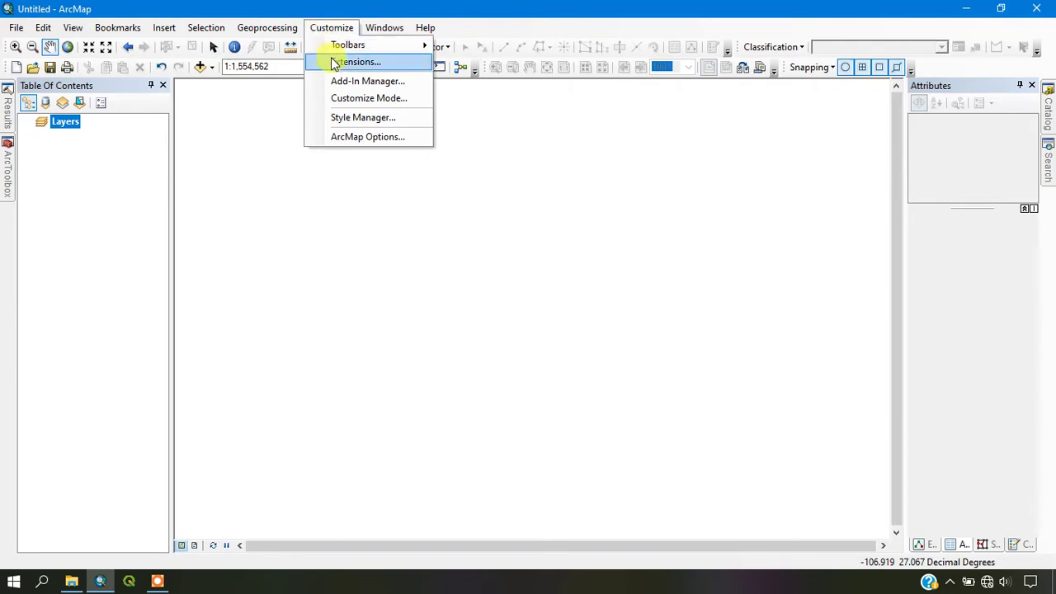
left_click(338, 61)
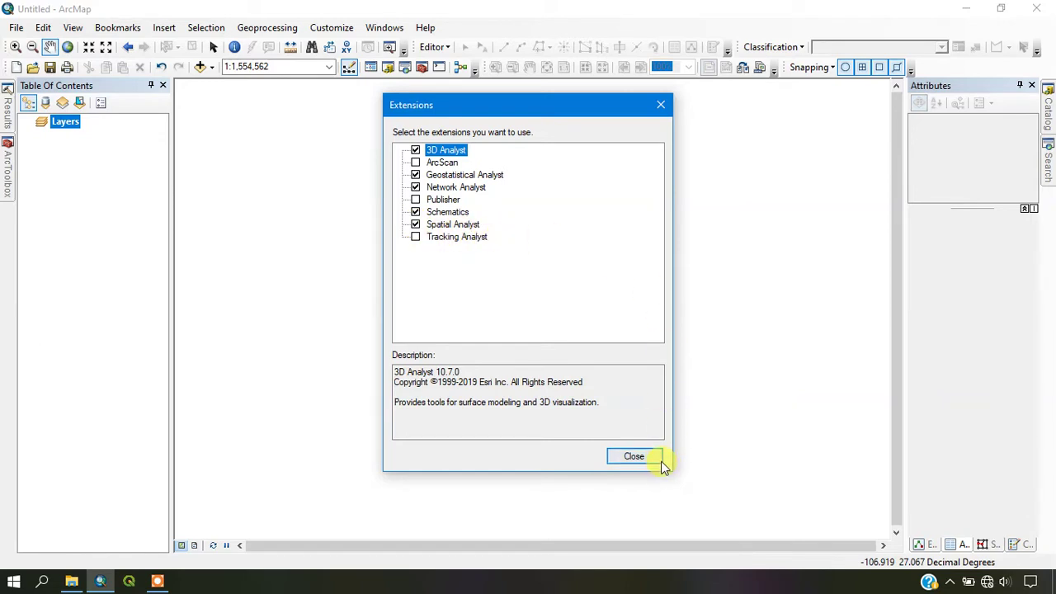
left_click(635, 457)
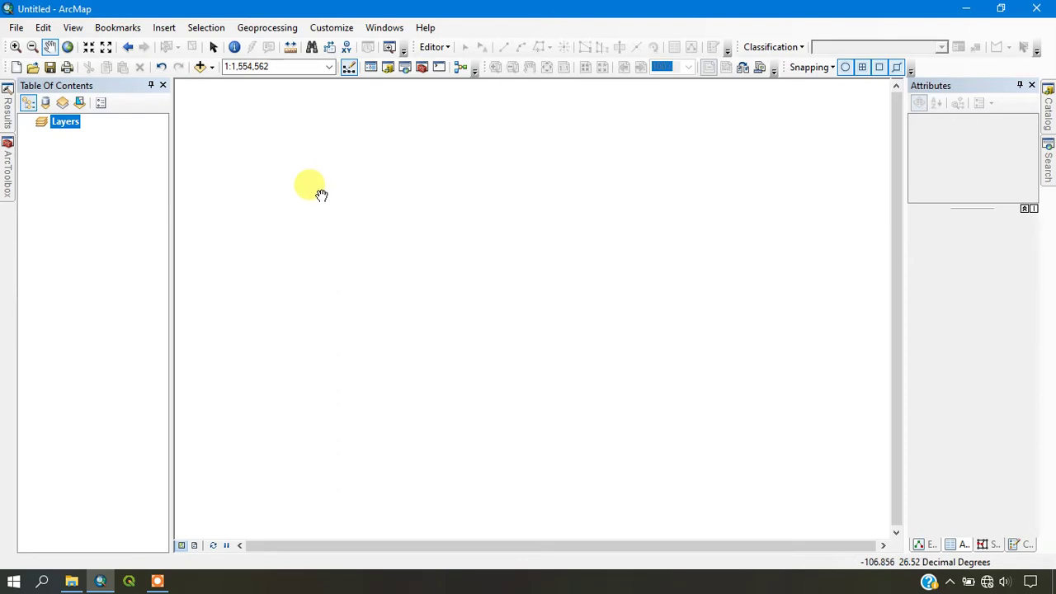
Add the four DEM tiles n25_w106, n25_w107, n26_w106 and n26_w107 (3arc_v2.tif) from the DEM folder to the map
left_click(212, 84)
left_click_drag(464, 284, 400, 220)
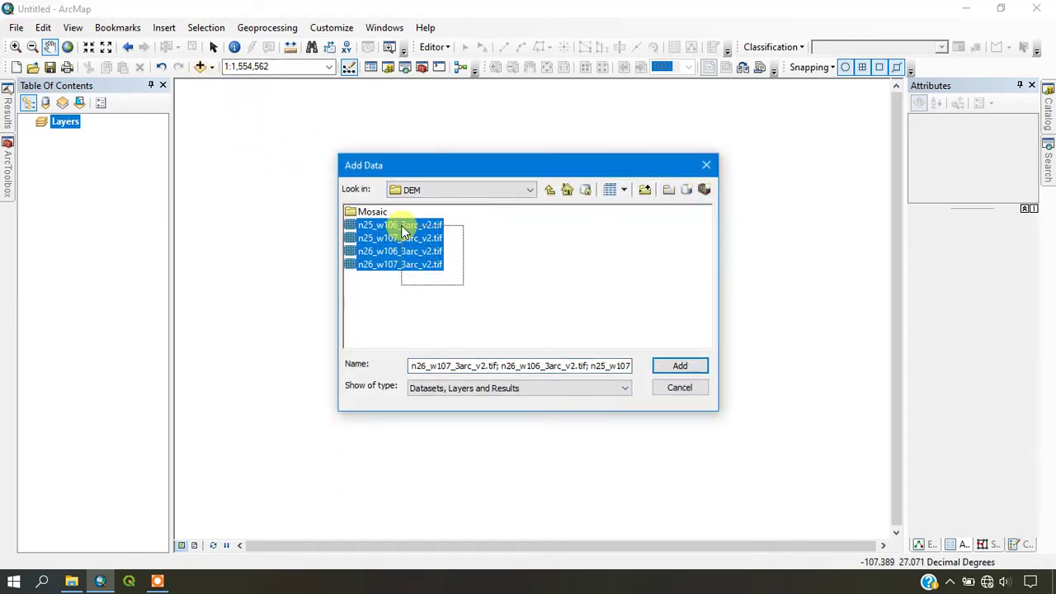
left_click(680, 366)
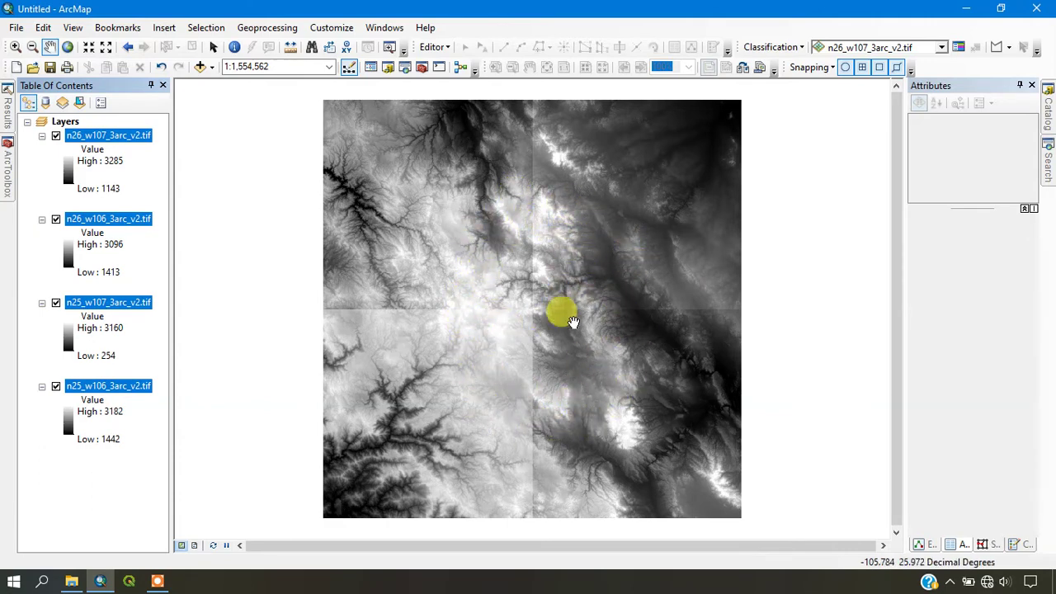
Open the Mosaic To New Raster tool from the Raster Dataset data management tools and add all four DEM tiles as input rasters
left_click(4, 188)
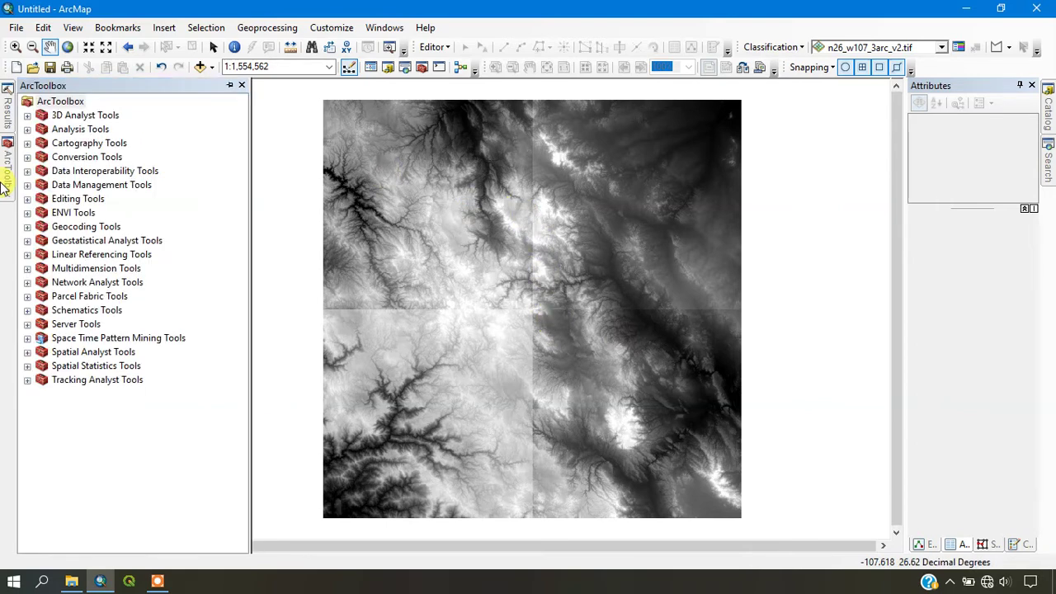
left_click(28, 186)
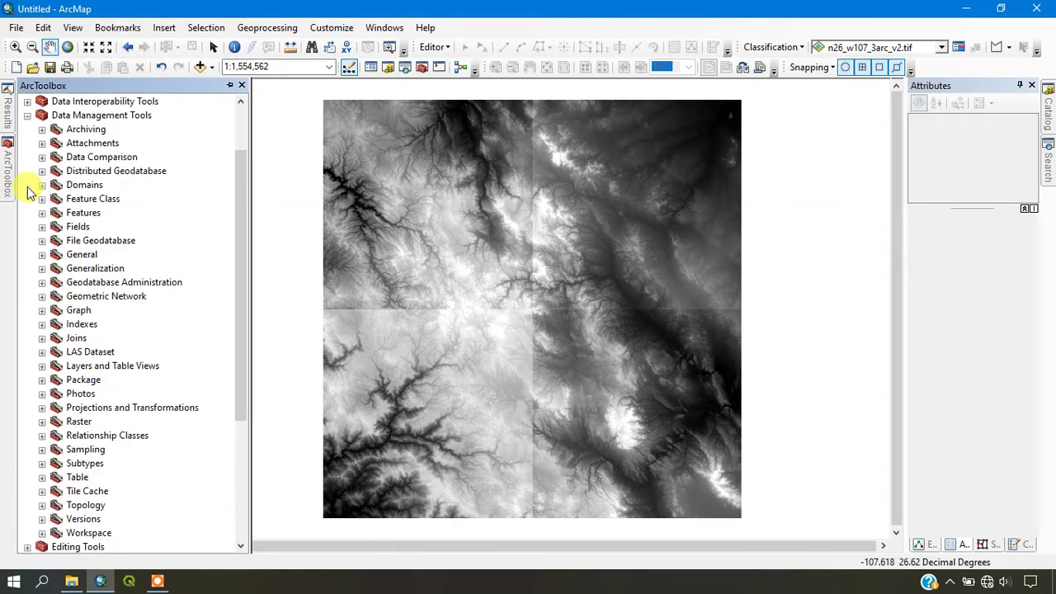
scroll(91, 247, "down", 4)
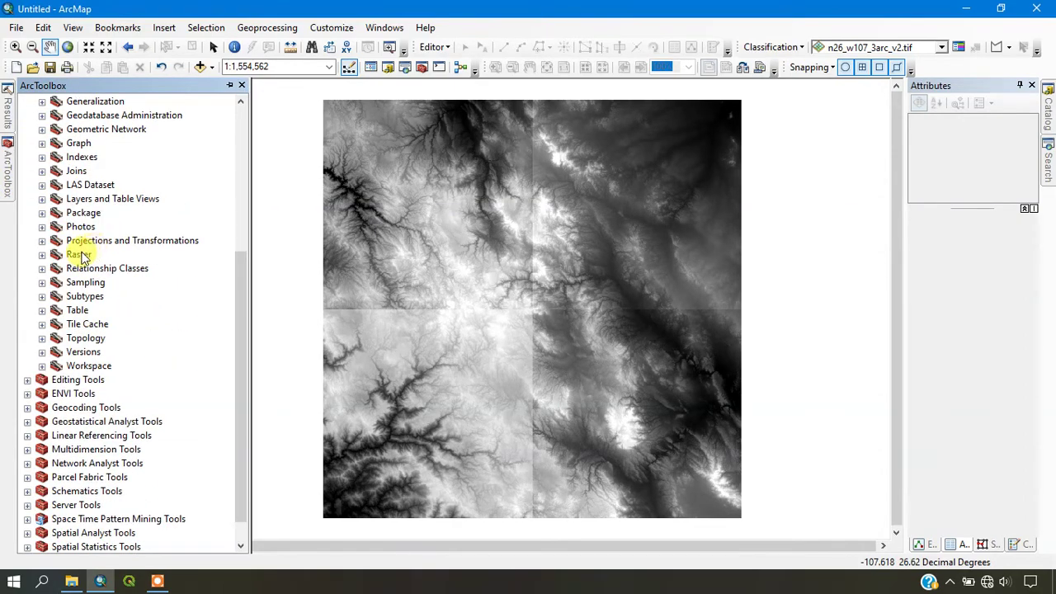
left_click(42, 254)
scroll(89, 258, "down", 2)
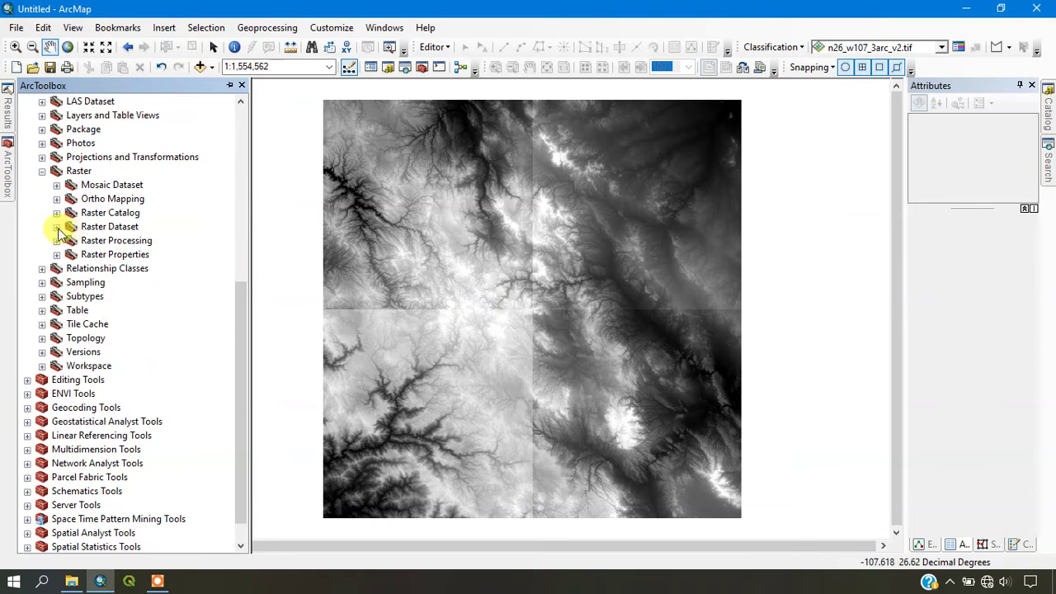
left_click(57, 227)
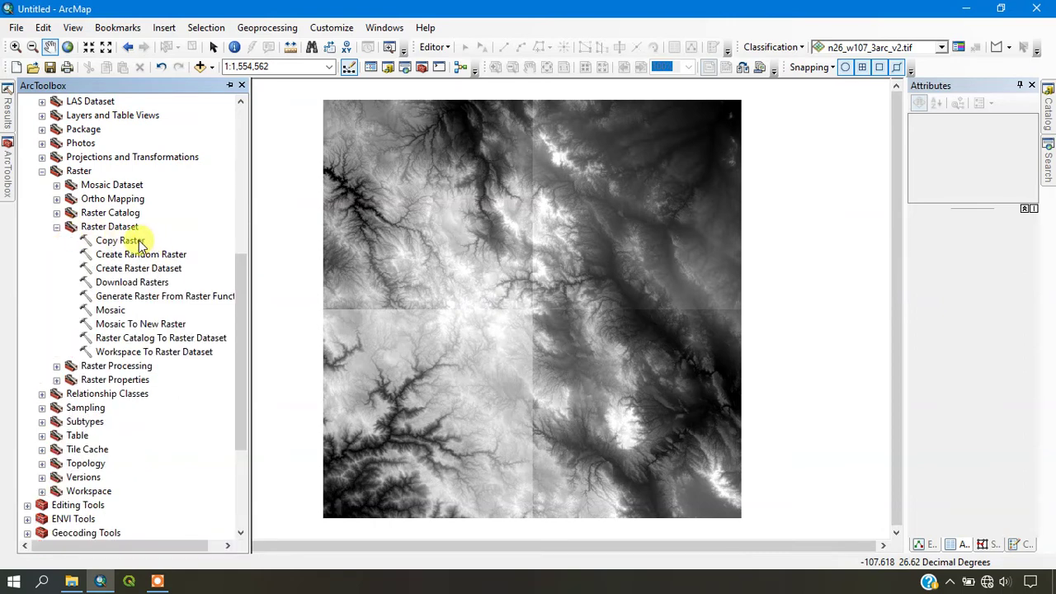
double_click(121, 326)
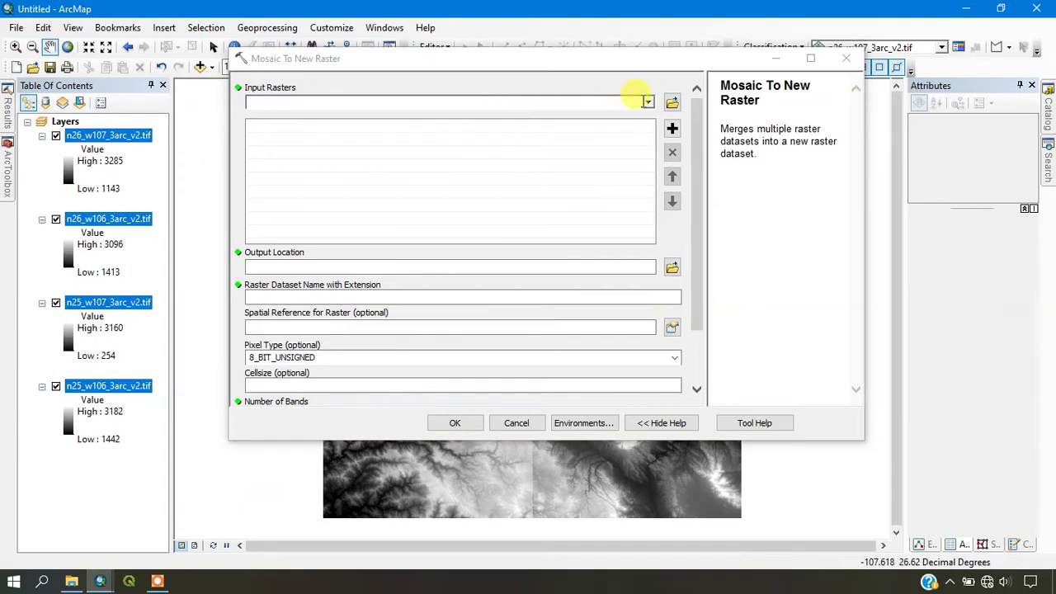
left_click_drag(119, 141, 304, 129)
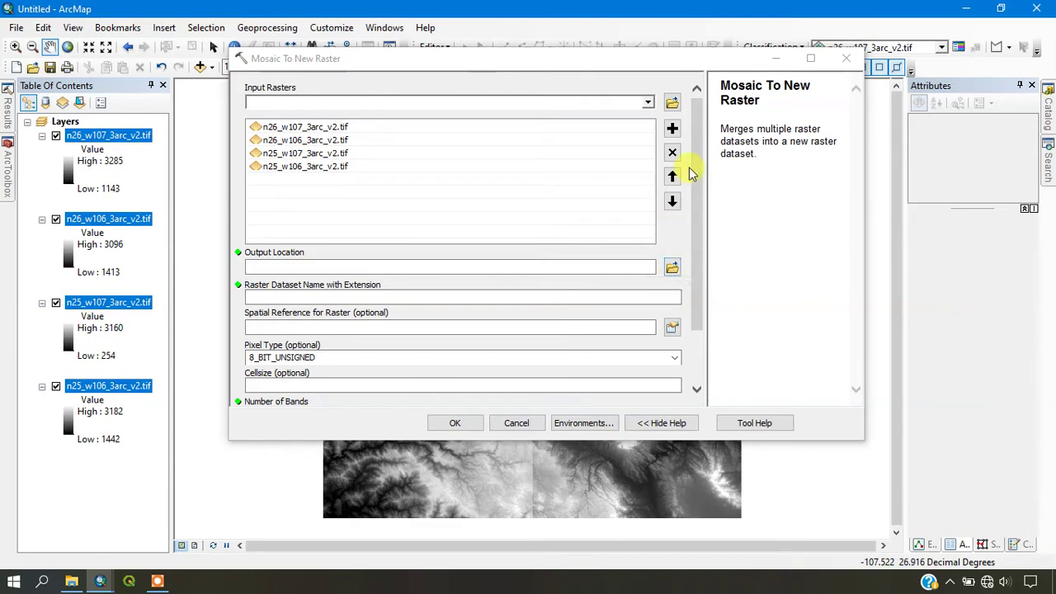
Set the mosaic's output location to the Mosaic folder inside the DEM folder
left_click(673, 268)
left_click(673, 268)
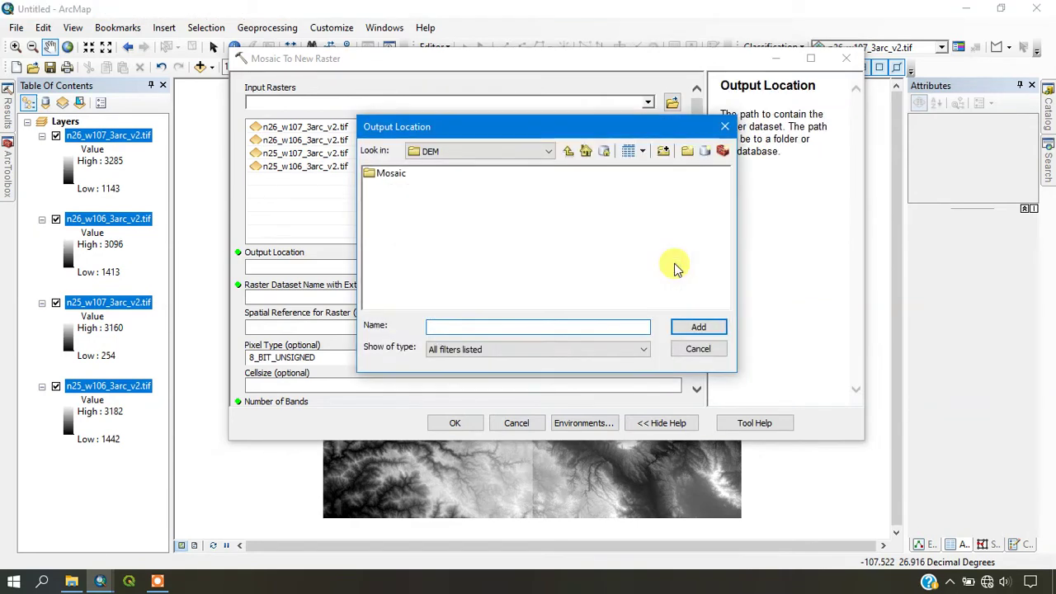
double_click(401, 177)
left_click(571, 156)
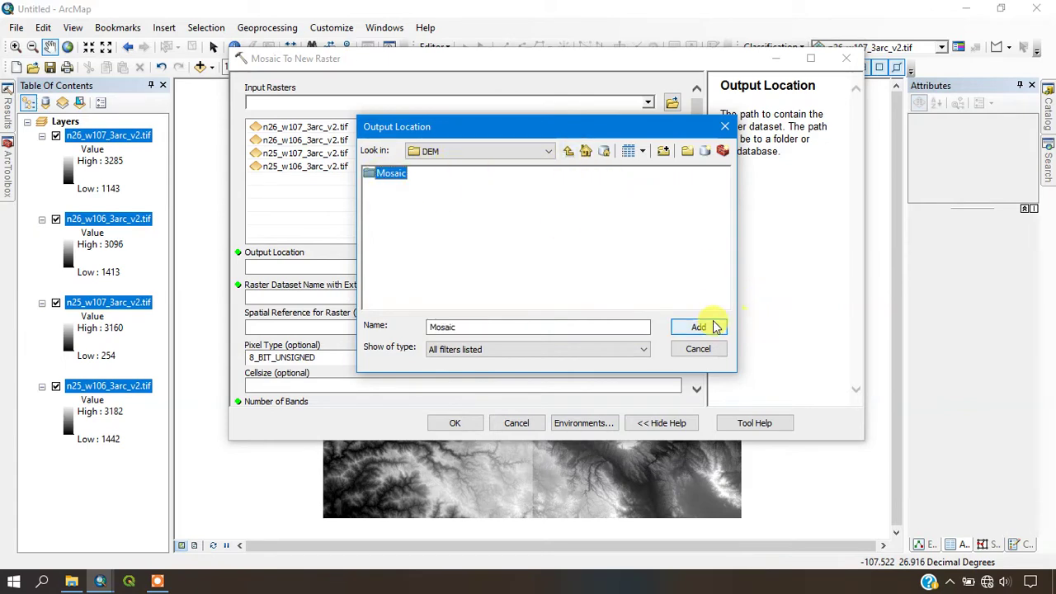
left_click(698, 327)
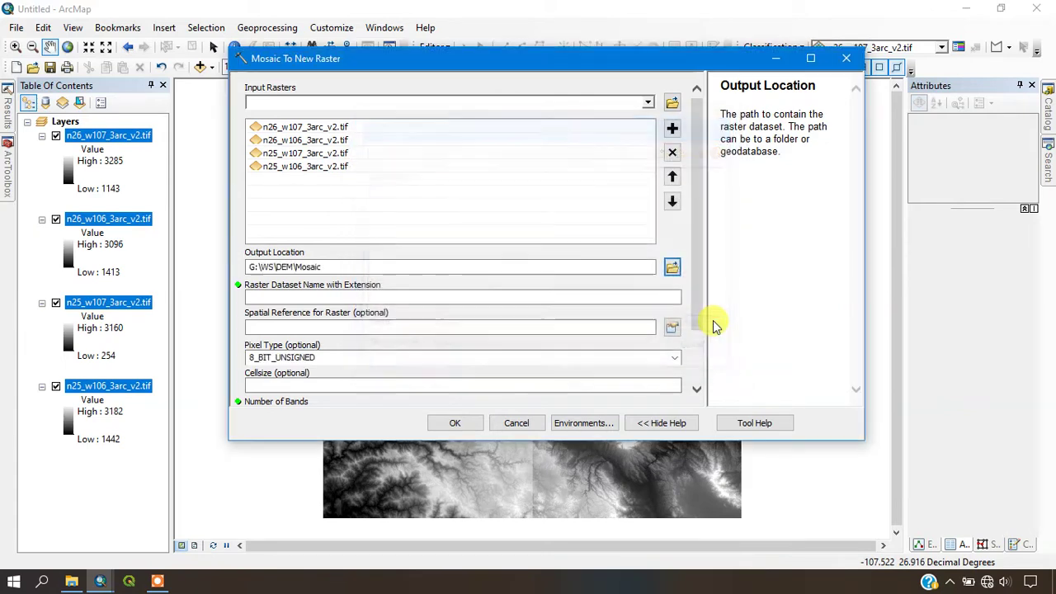
Name the output raster dataset Mosiac.tif and review the supported file extensions in the tool help
left_click(305, 296)
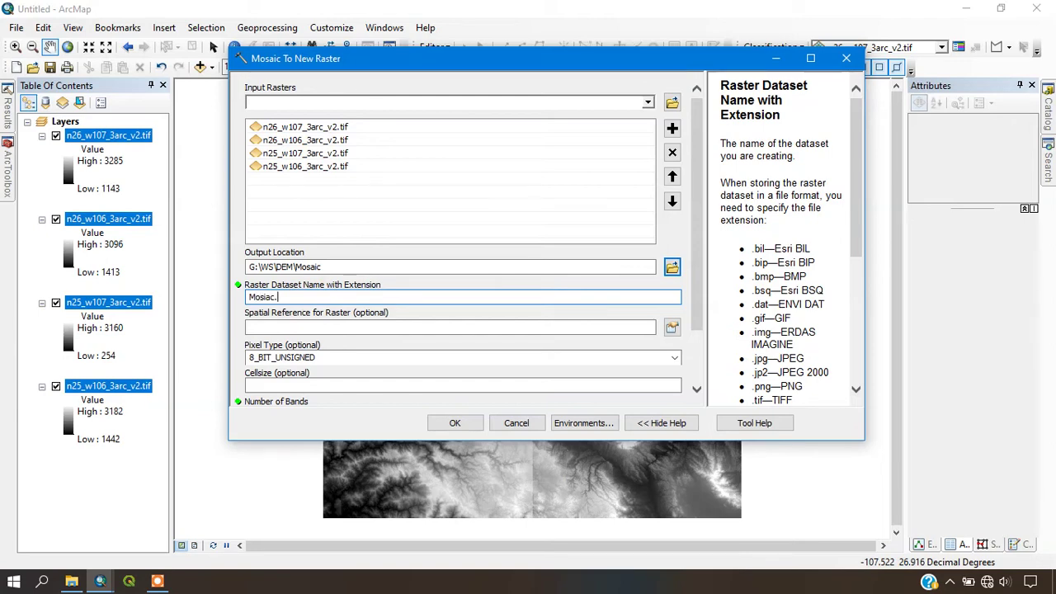
type("if")
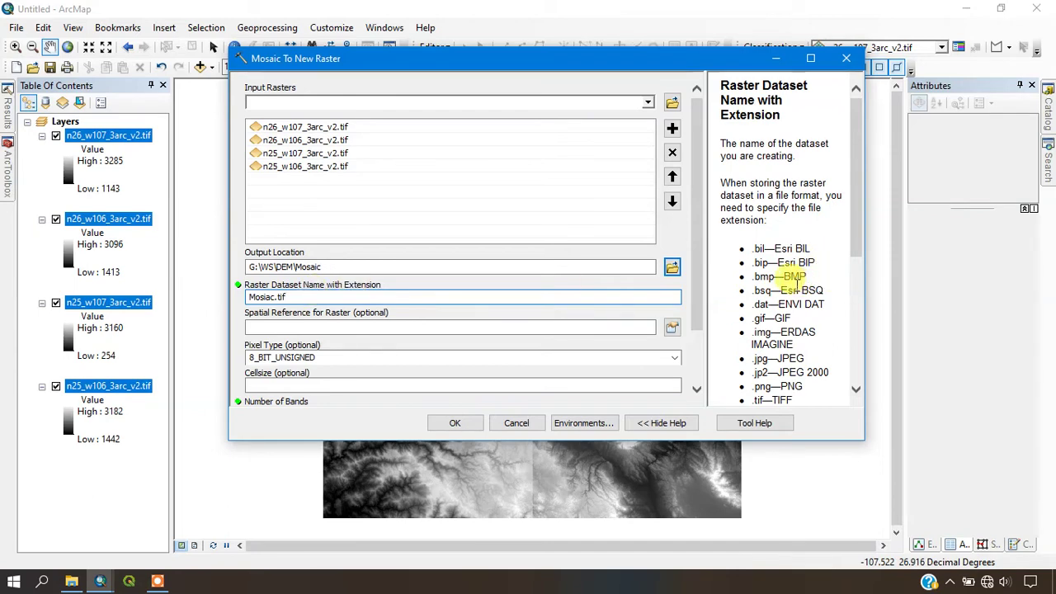
scroll(779, 272, "down", 3)
scroll(754, 231, "up", 2)
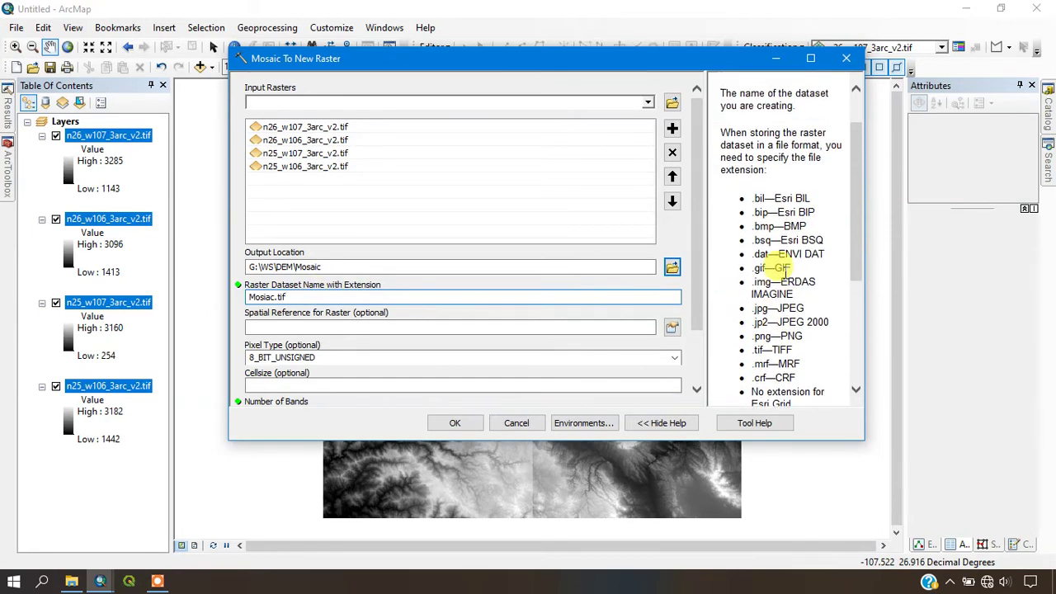
left_click_drag(753, 198, 797, 396)
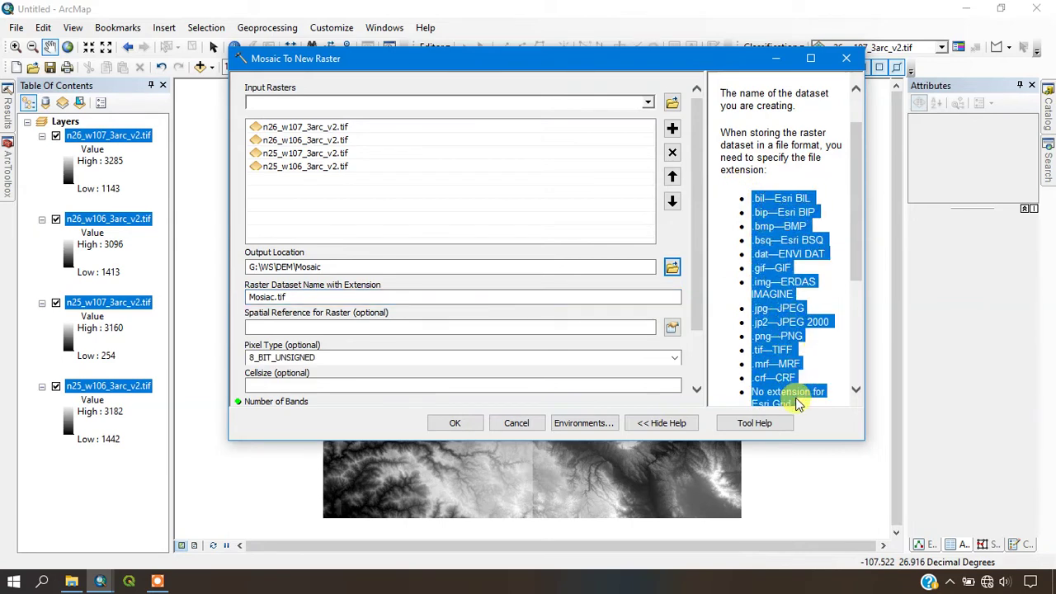
left_click(775, 254)
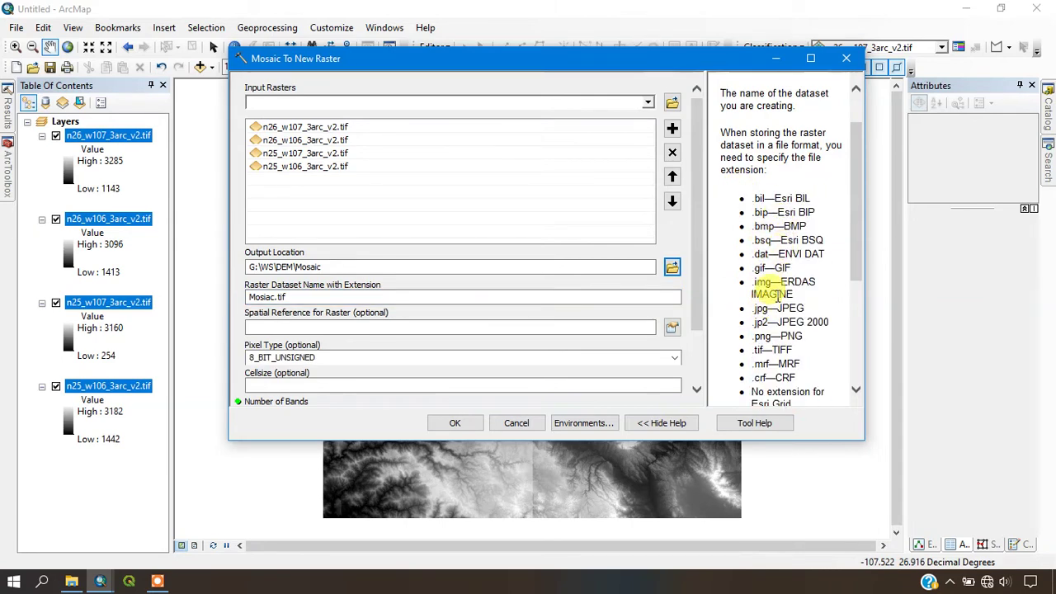
left_click(285, 297)
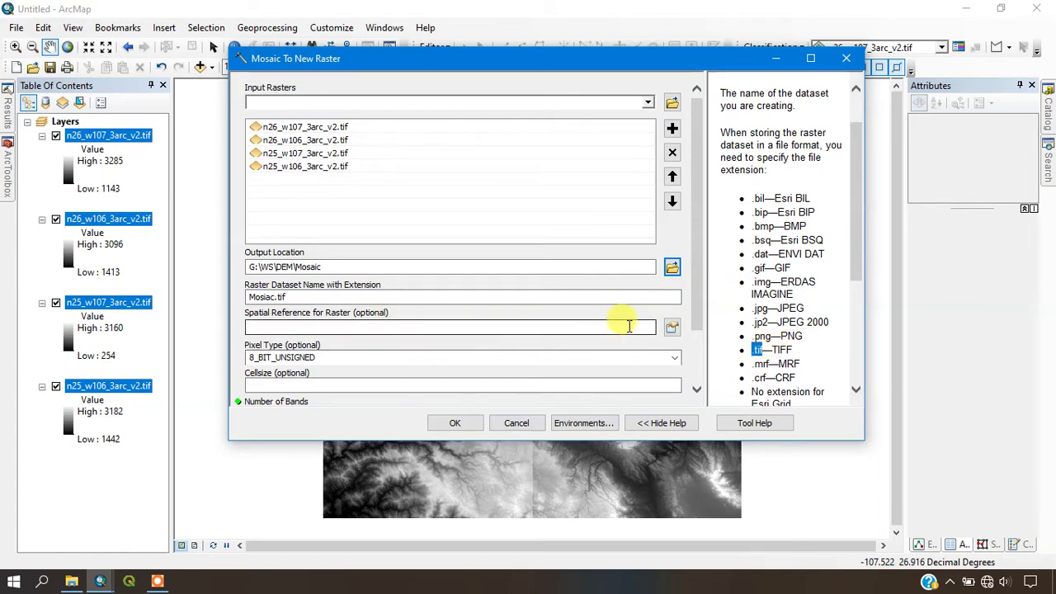
Look up the number of bands, pixel type and pixel depth in the source properties of the n26_w107_3arc_v2.tif layer
left_click_drag(698, 313, 700, 367)
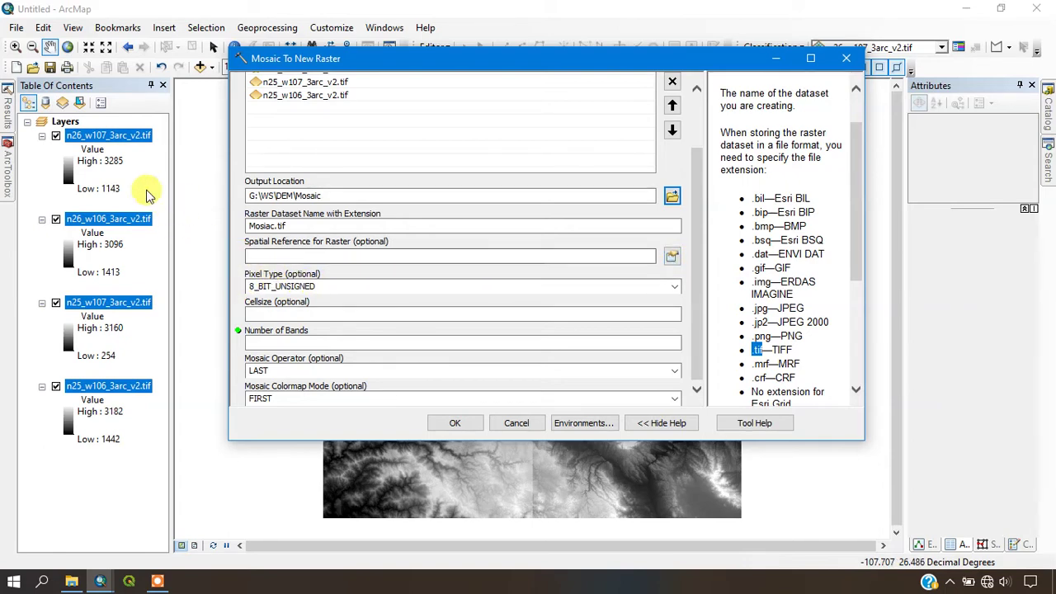
left_click(30, 183)
left_click(120, 136)
right_click(134, 136)
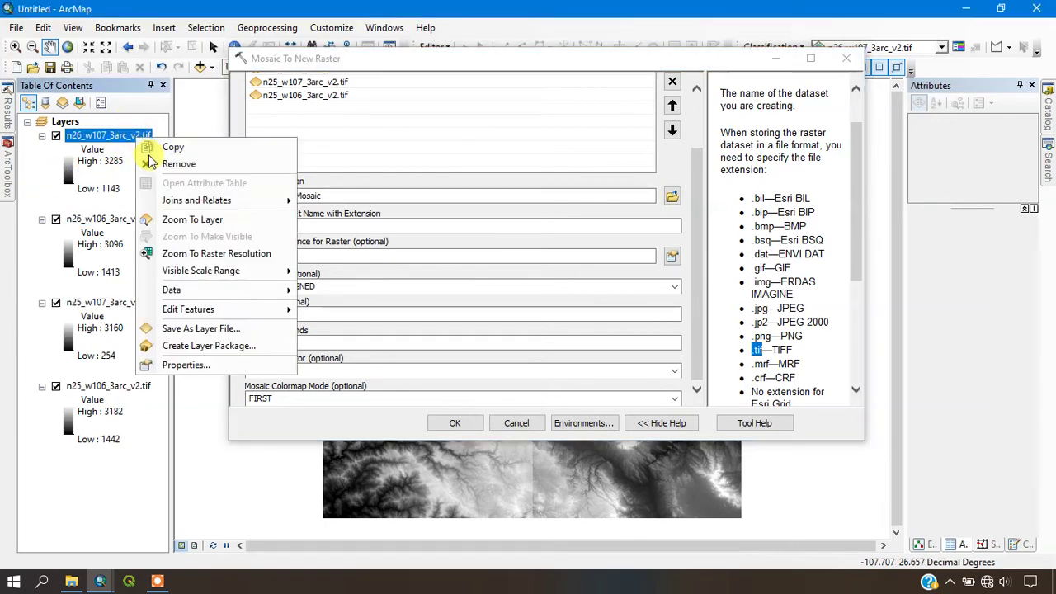
left_click(190, 428)
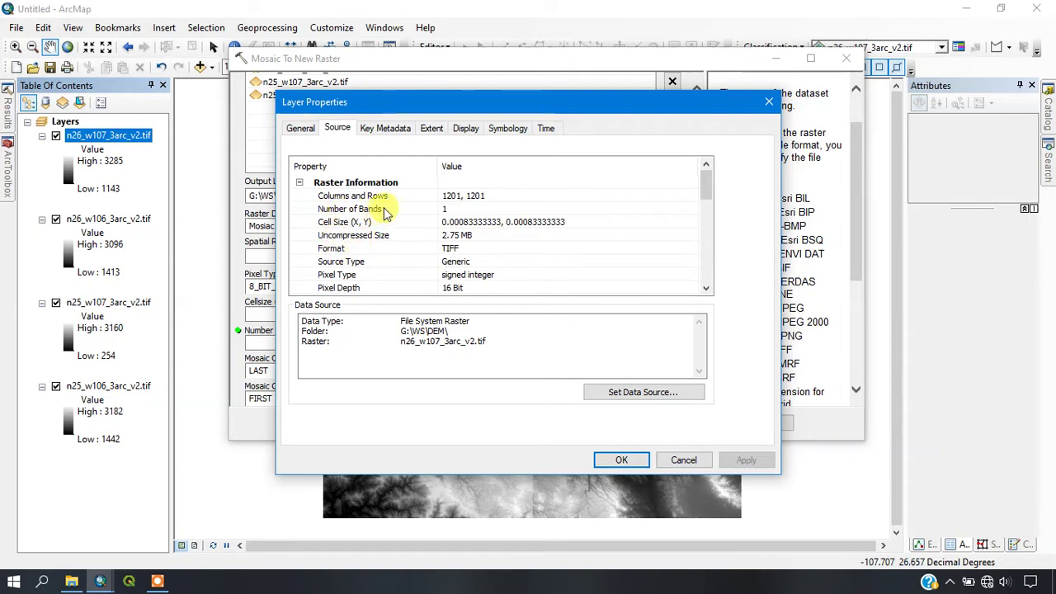
scroll(394, 207, "down", 1)
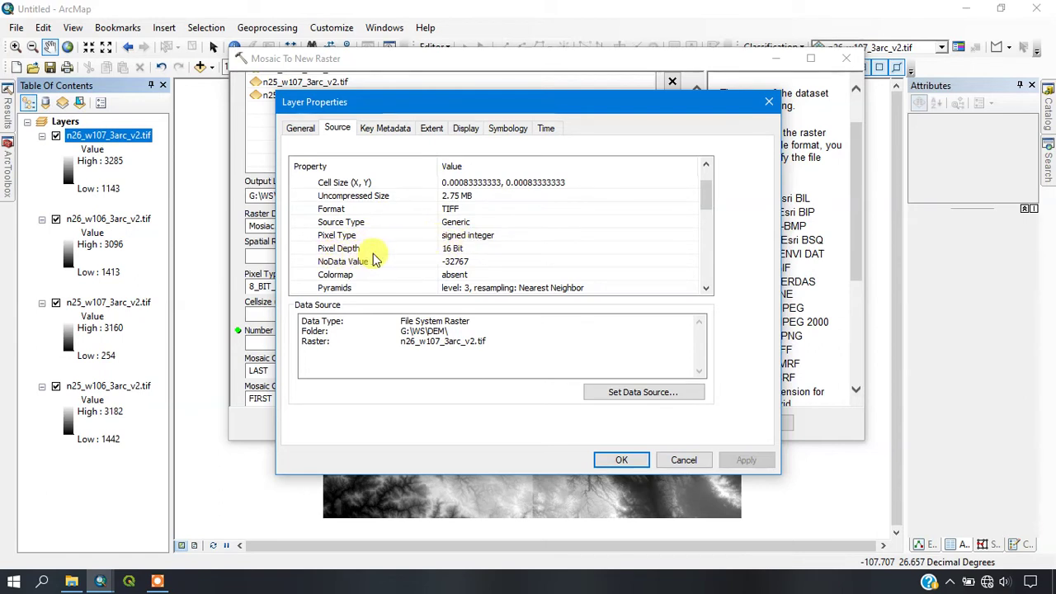
left_click(766, 101)
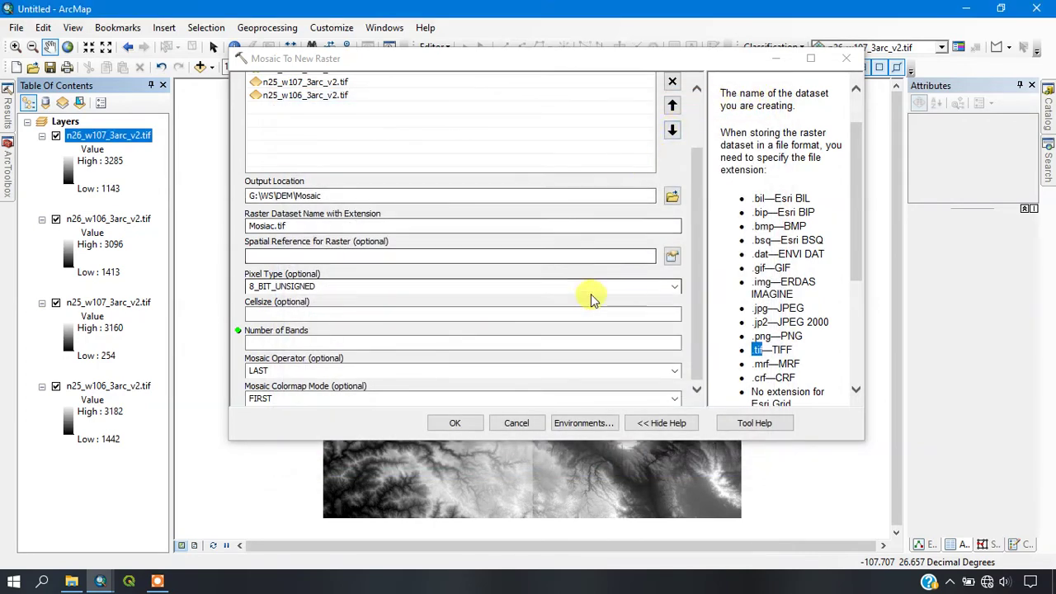
Set the pixel type to 16_BIT_SIGNED and the number of bands to 1, and run the mosaic tool
left_click(670, 286)
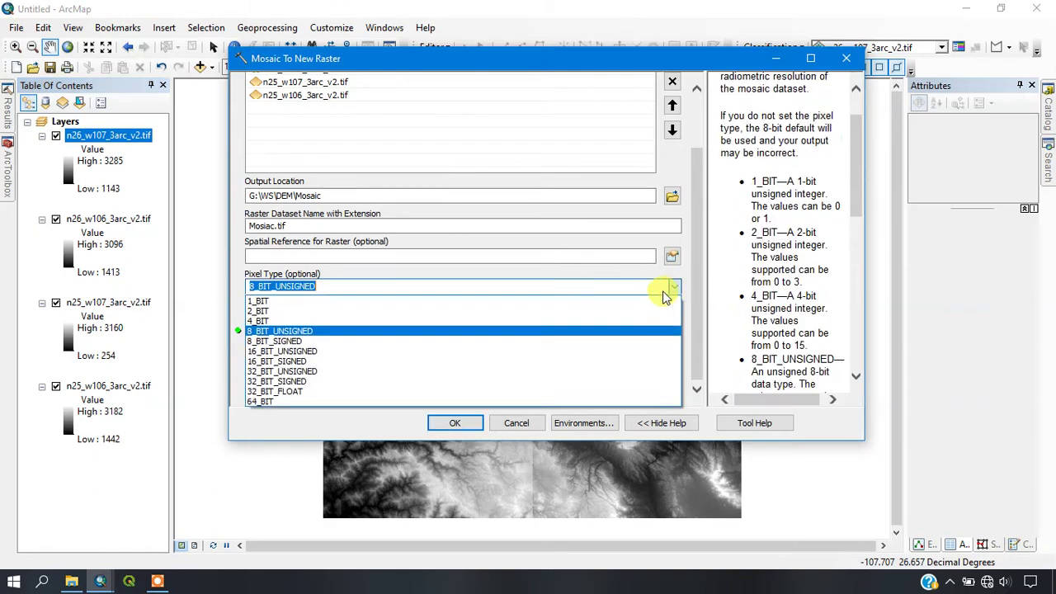
left_click(537, 363)
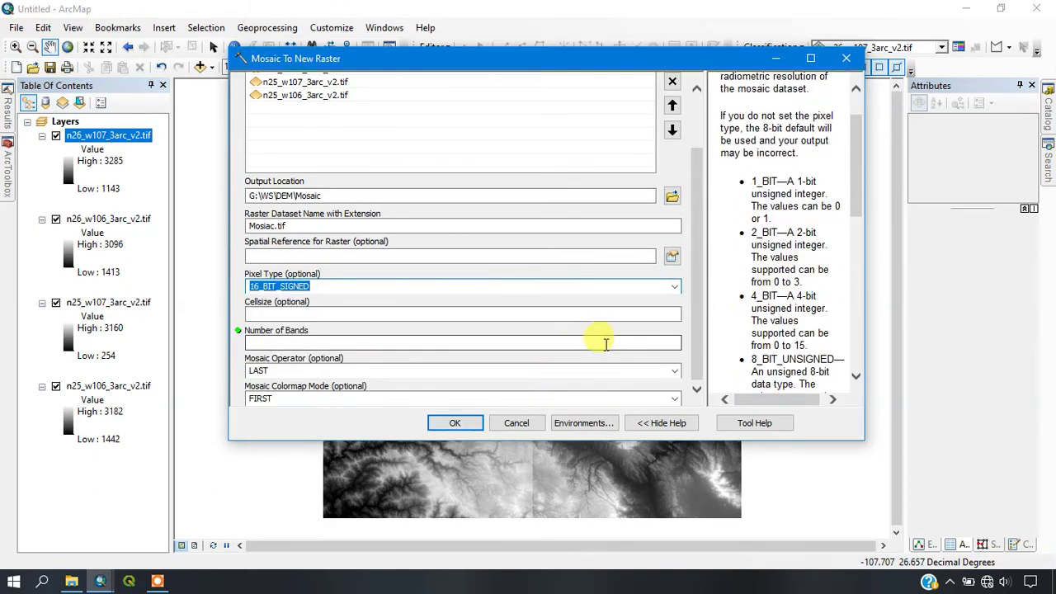
left_click(653, 342)
type("1")
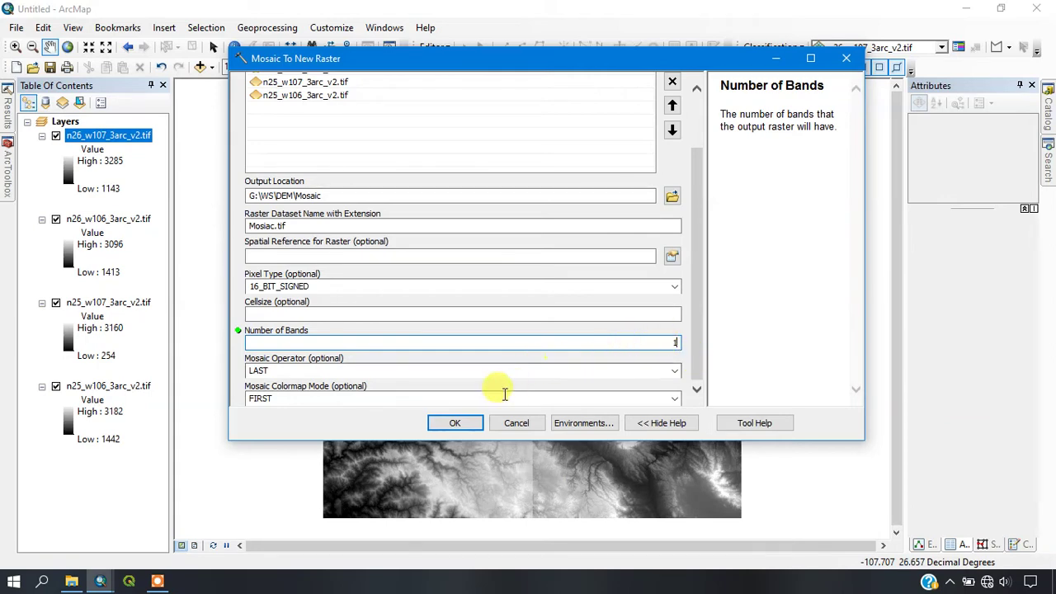
left_click(456, 424)
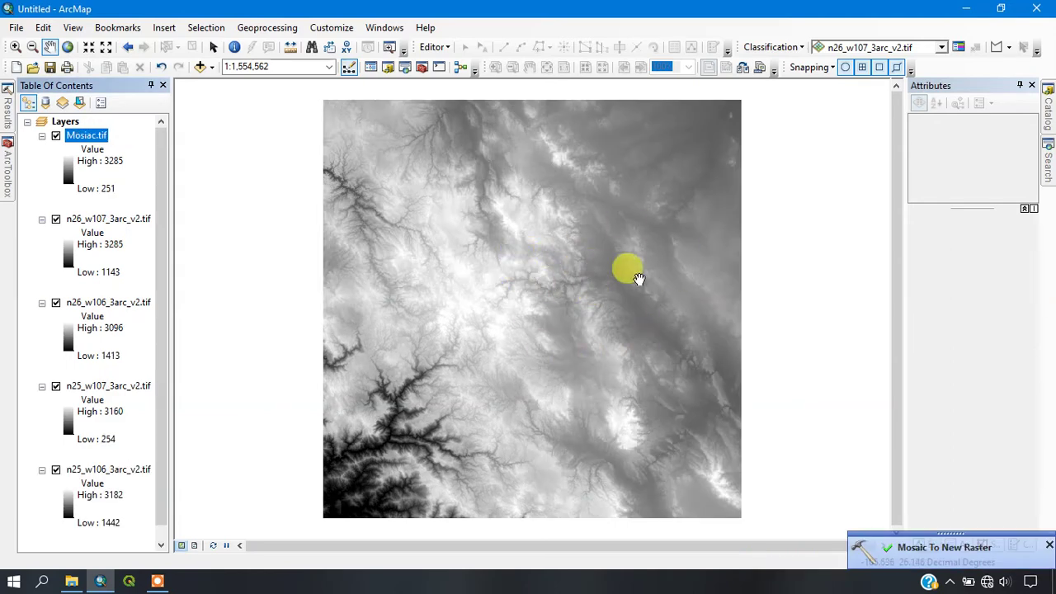
Hide the four original DEM tile layers and inspect the mosaicked raster on its own
left_click(55, 220)
left_click(55, 386)
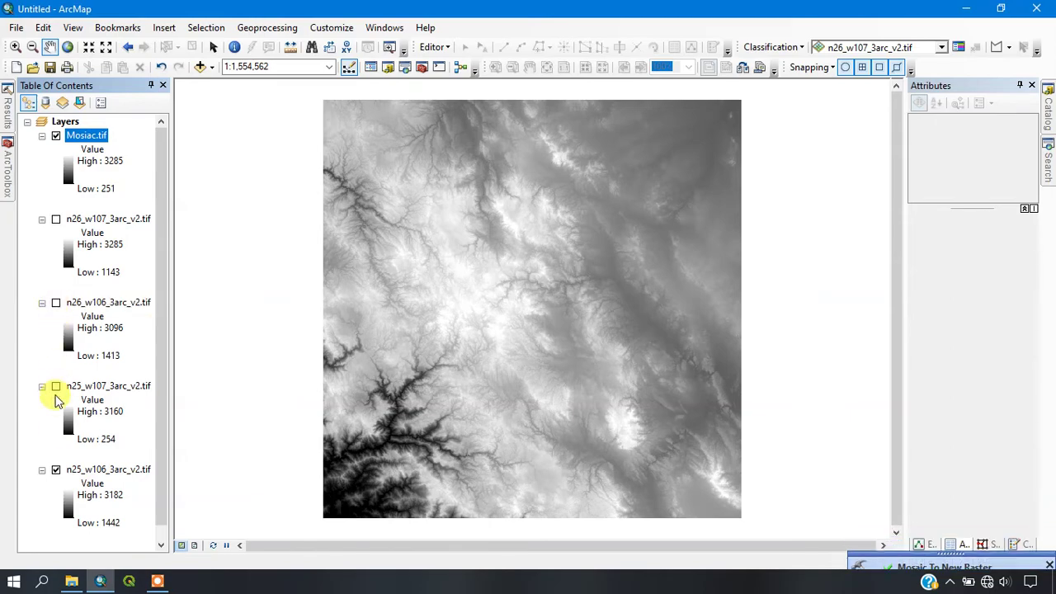
left_click(55, 470)
scroll(479, 213, "down", 3)
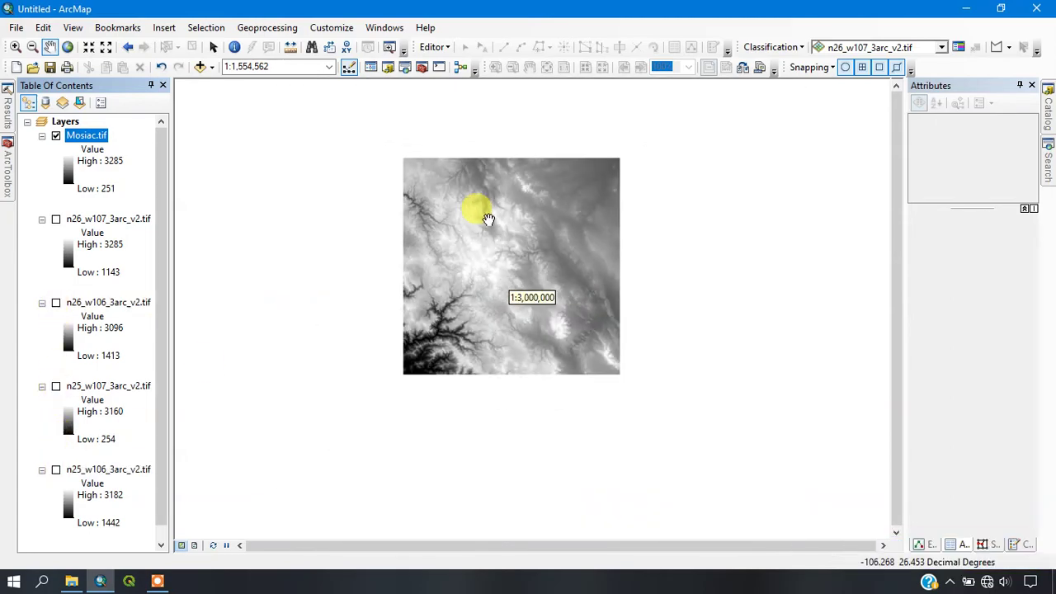
scroll(487, 223, "up", 2)
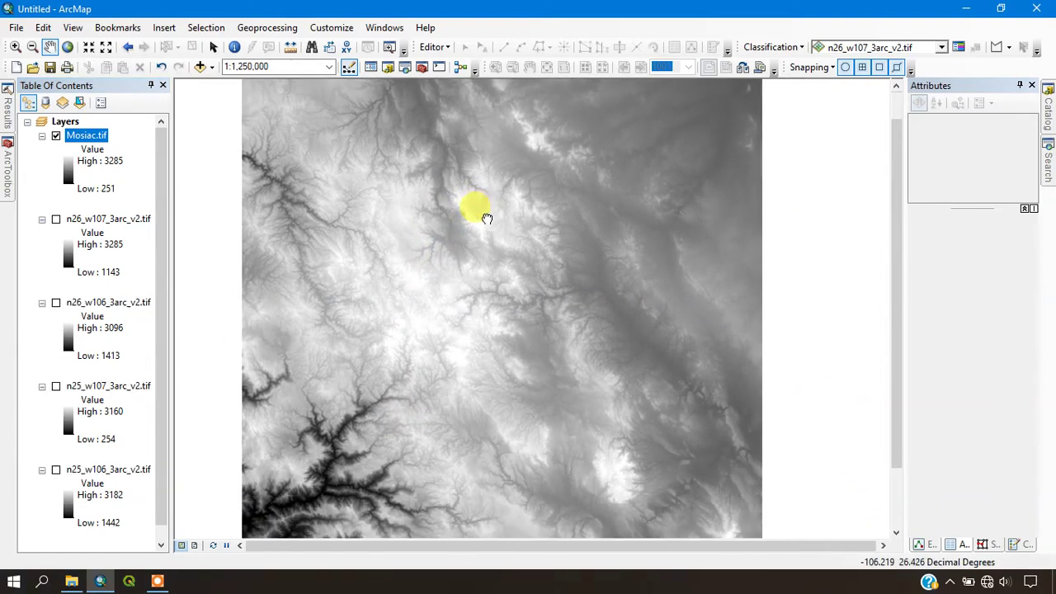
scroll(568, 242, "down", 1)
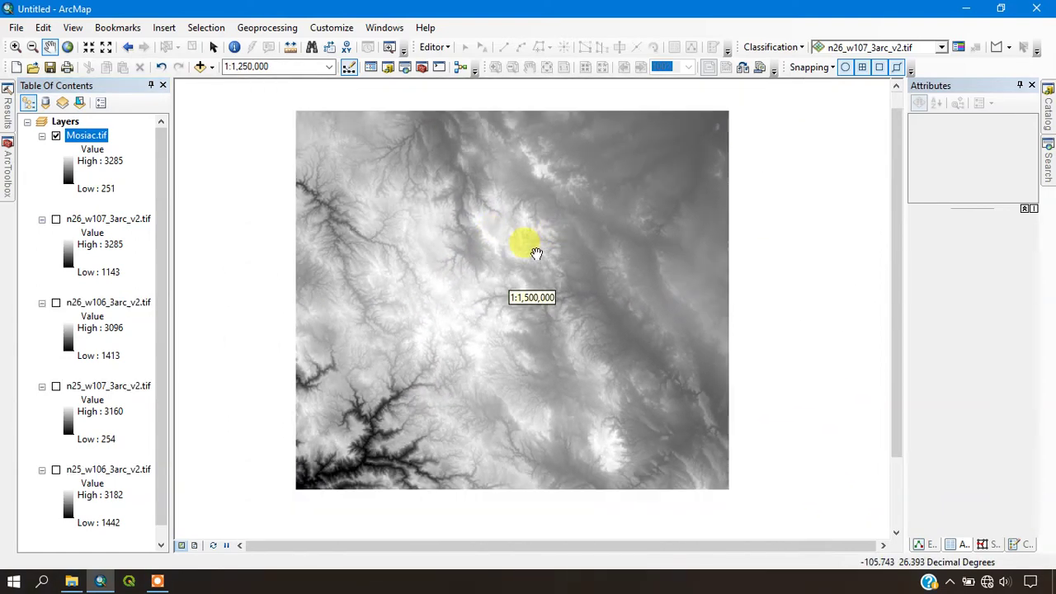
scroll(518, 274, "down", 1)
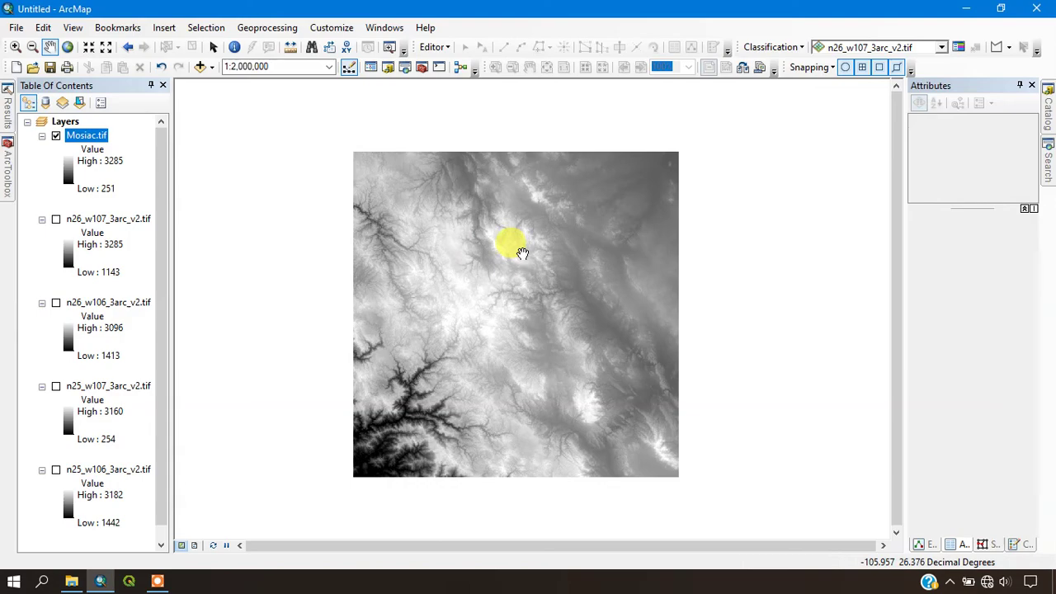
Review the workspace folders in the geoprocessing environments and set the raster analysis cell size to Same as layer Mosiac.tif
left_click(285, 31)
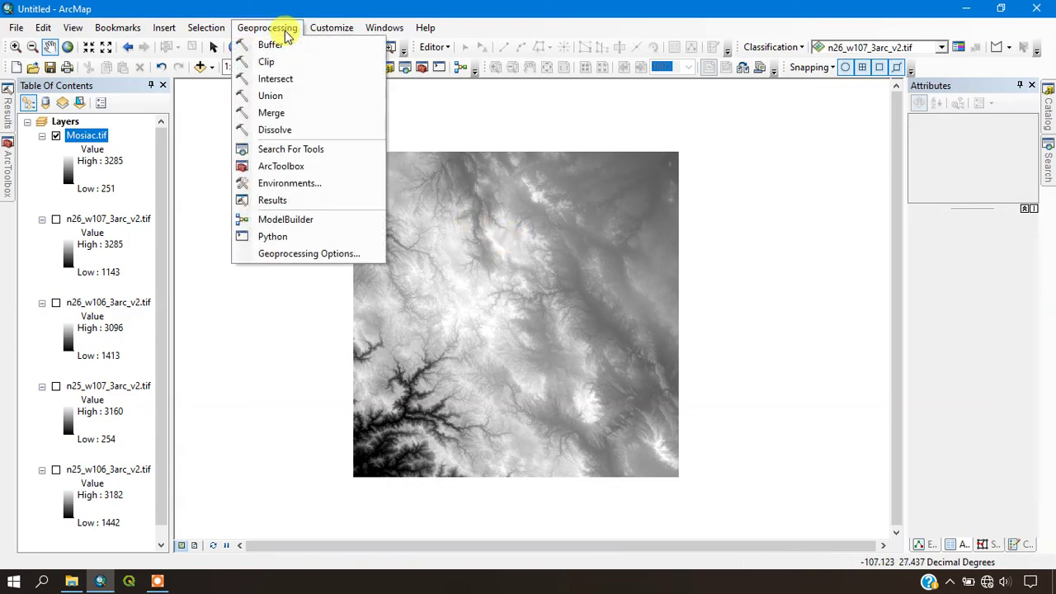
left_click(285, 186)
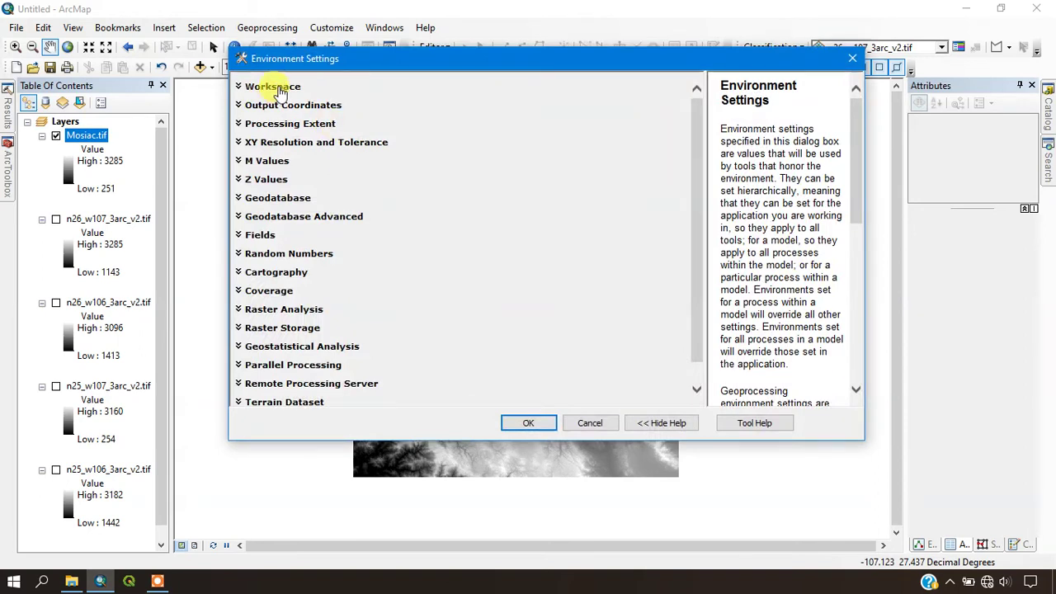
left_click(275, 87)
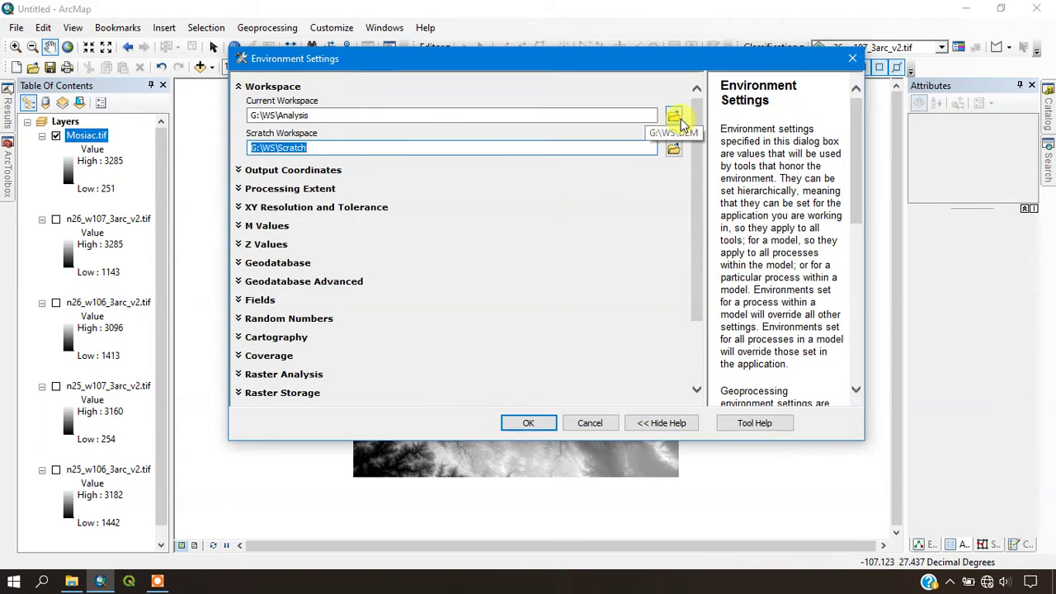
left_click(298, 113)
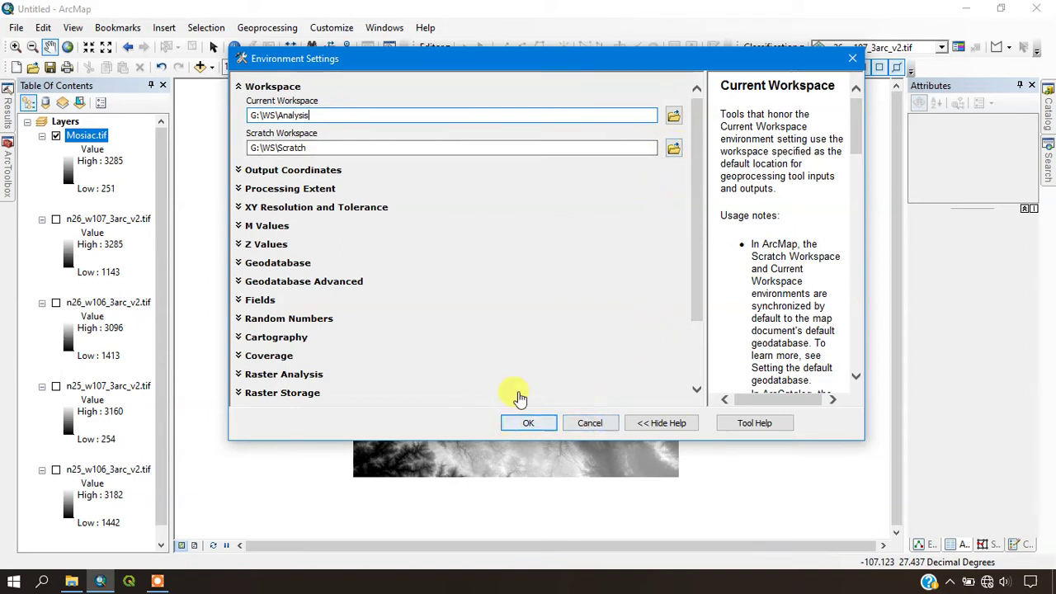
left_click_drag(700, 310, 705, 396)
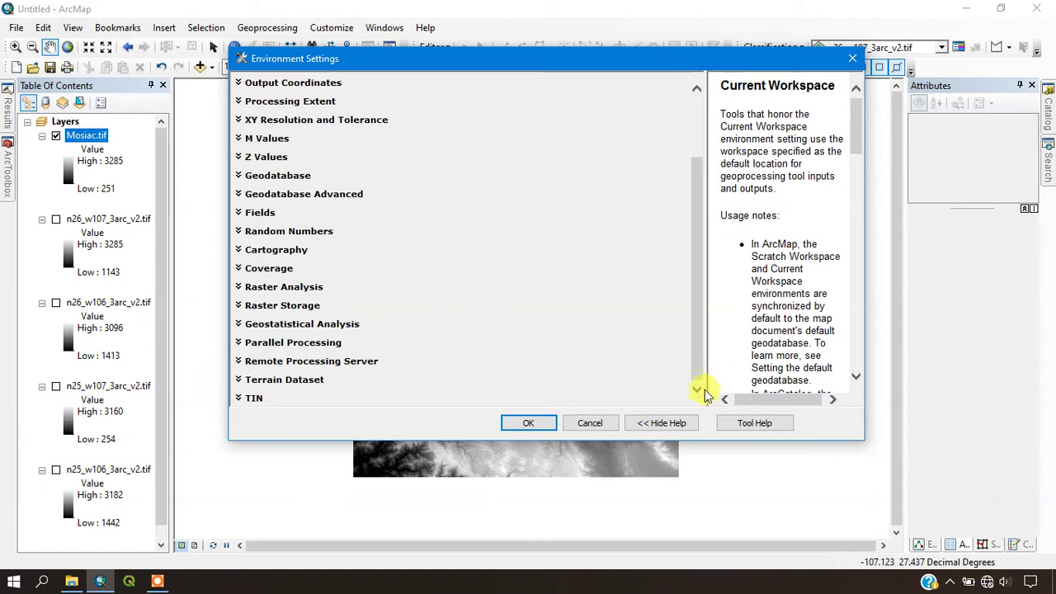
left_click(281, 287)
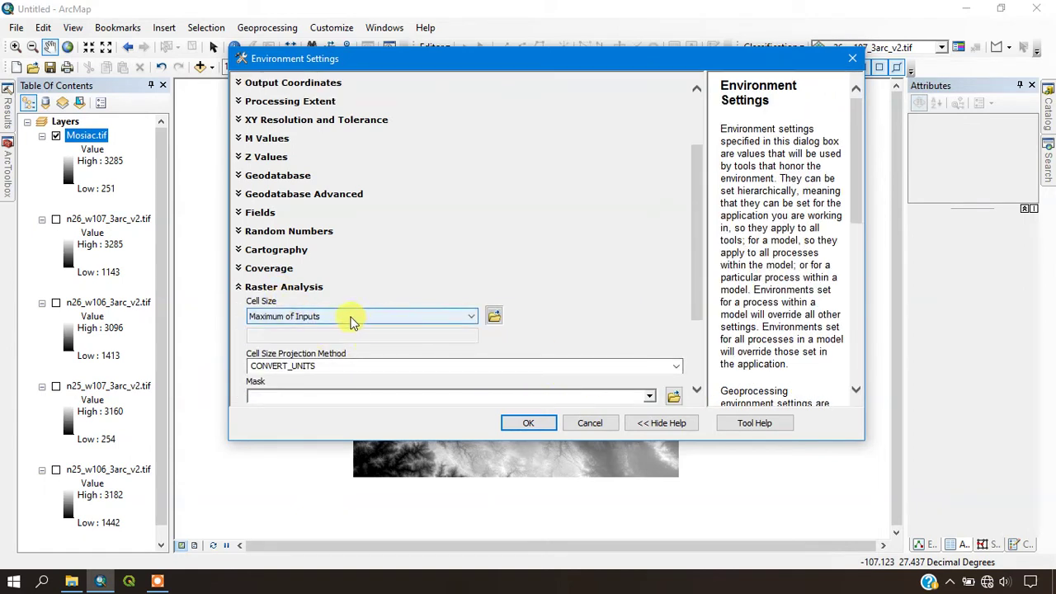
left_click(279, 316)
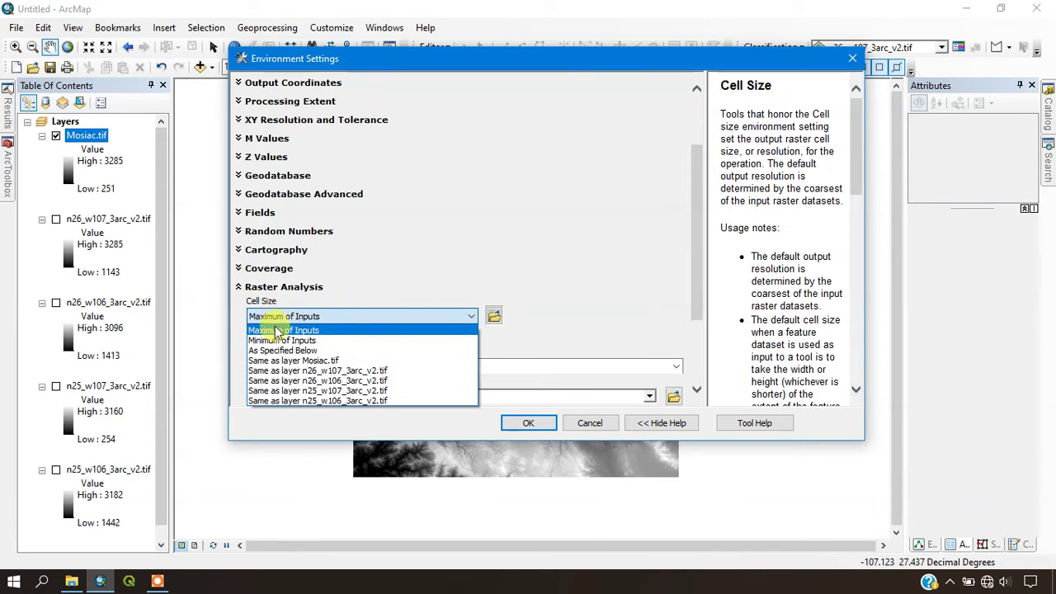
left_click(281, 360)
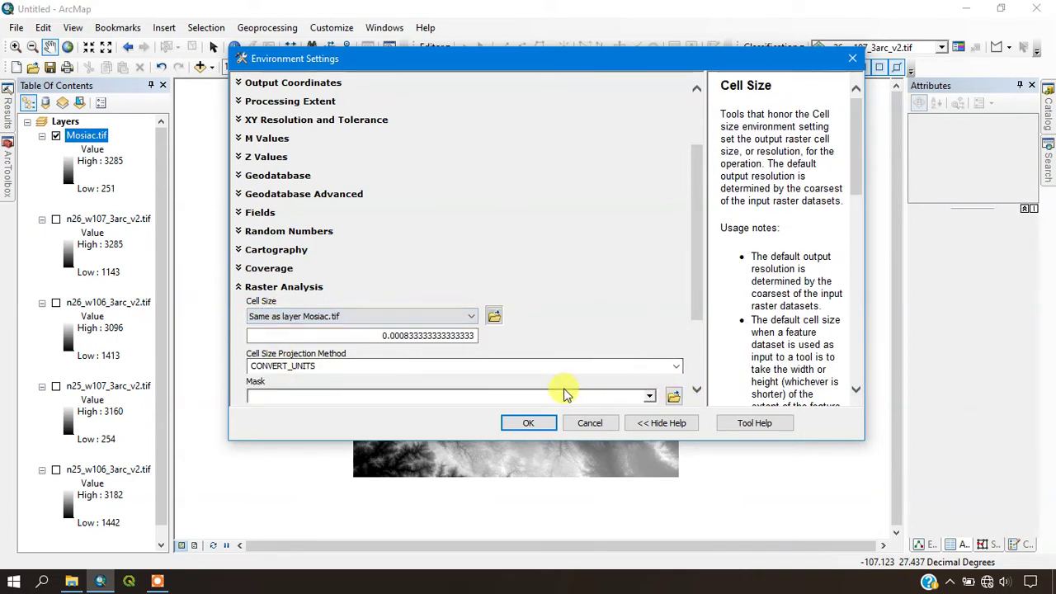
left_click(529, 423)
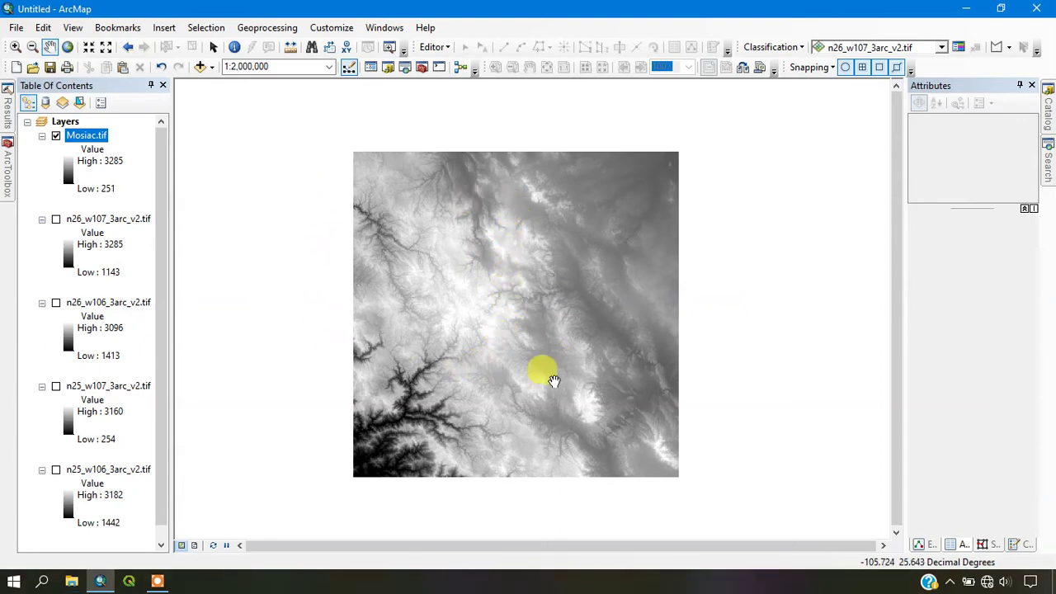
Examine the mosaicked raster and check the highest and lowest elevation values of Mosiac.tif in its legend
scroll(511, 432, "down", 1)
scroll(515, 421, "up", 1)
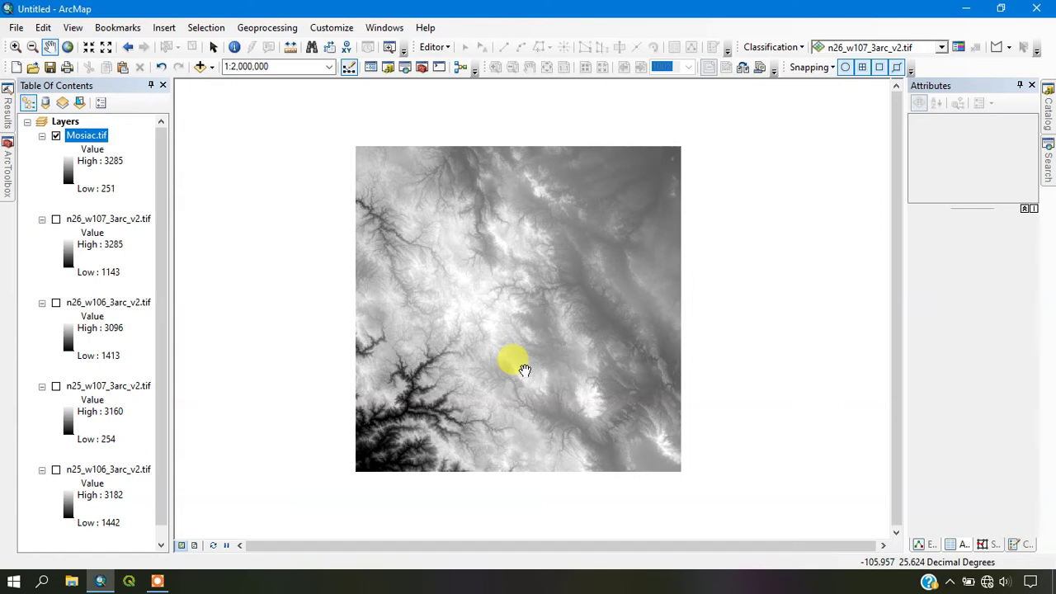
left_click(104, 161)
left_click(101, 188)
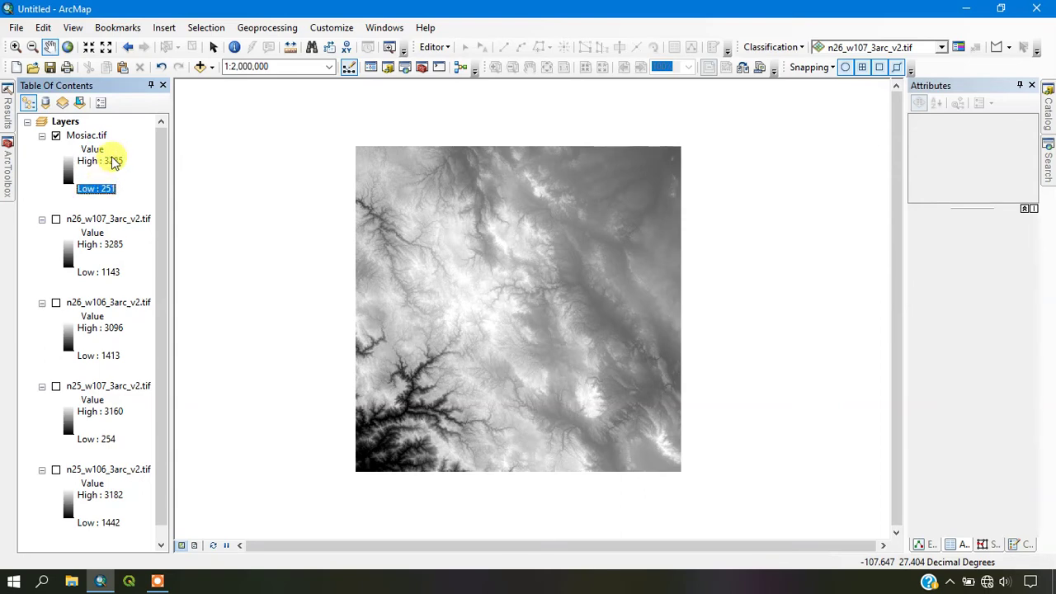
left_click(113, 161)
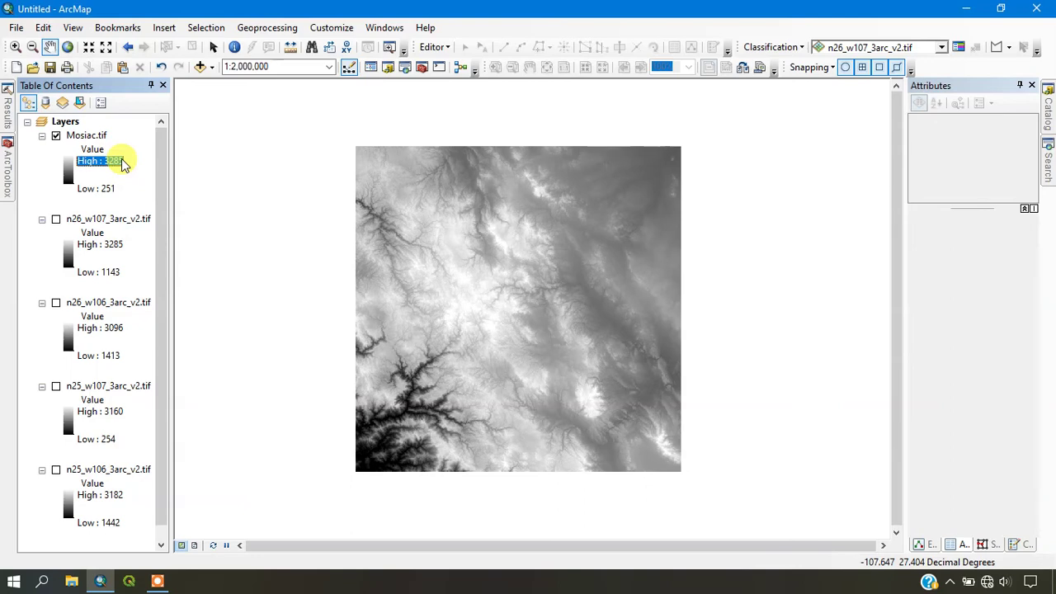
Open the Con tool from the Spatial Analyst conditional toolset and choose Mosiac.tif as the input conditional raster
left_click(10, 179)
scroll(121, 294, "down", 5)
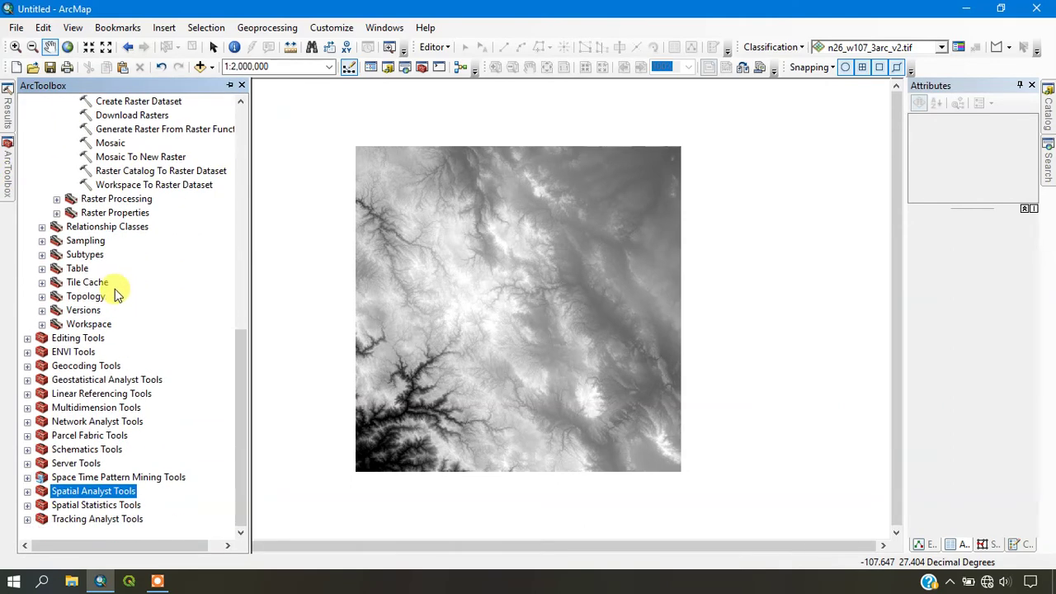
left_click(28, 491)
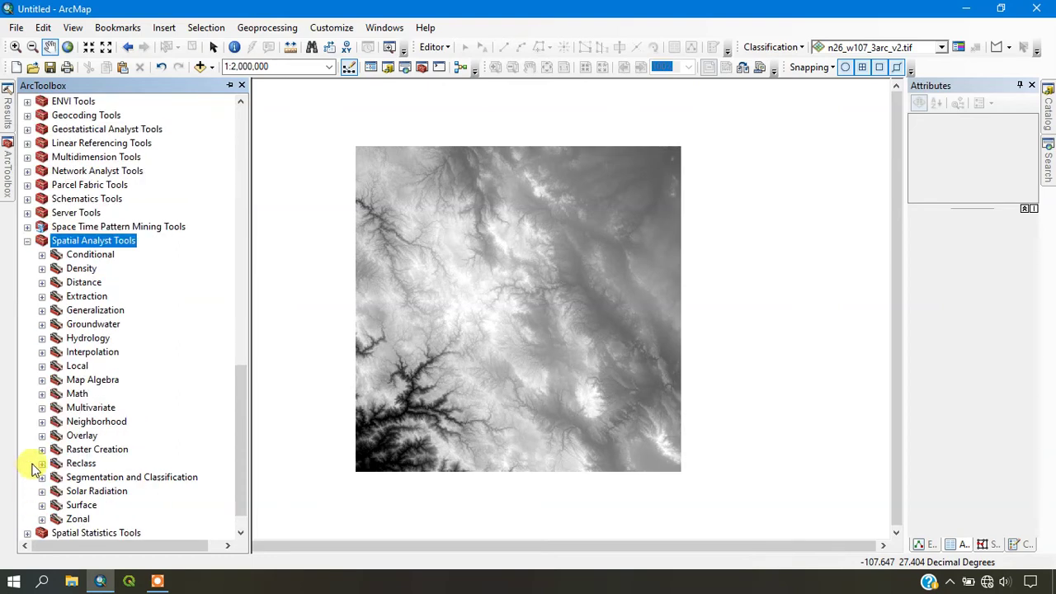
left_click(45, 258)
left_click(42, 255)
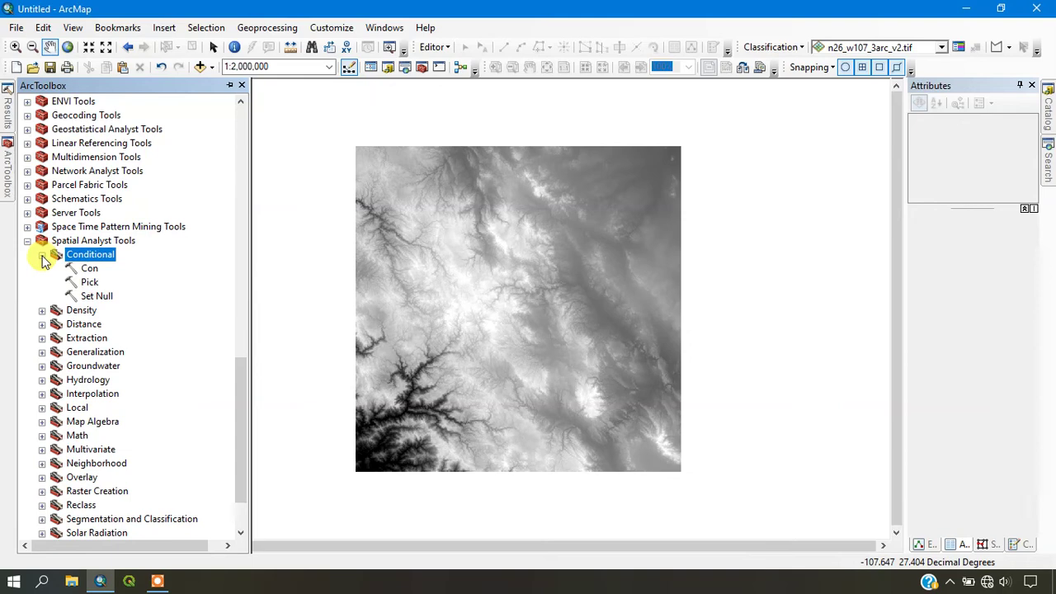
double_click(88, 268)
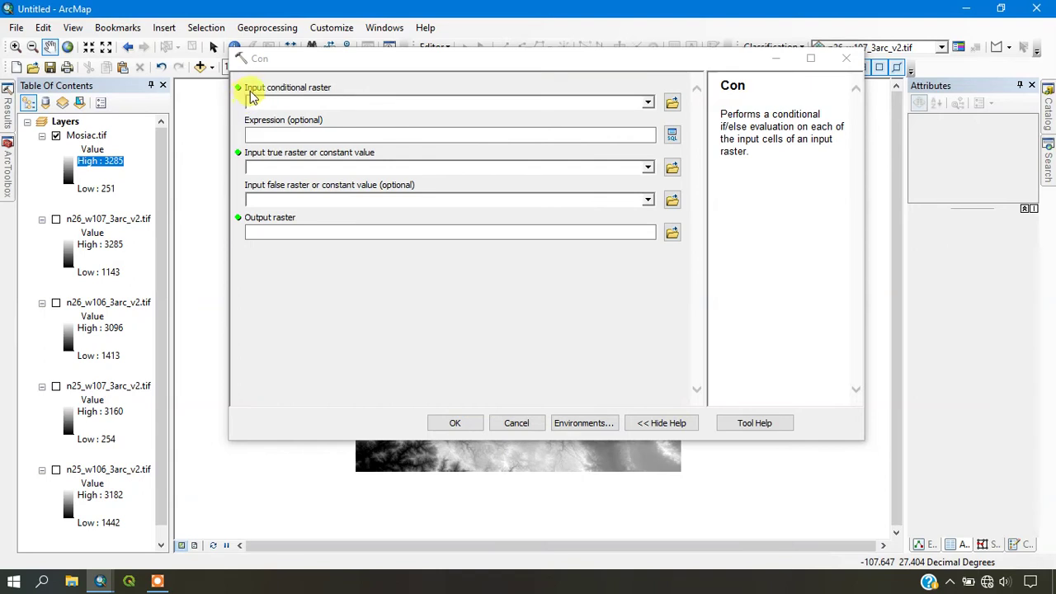
left_click(648, 102)
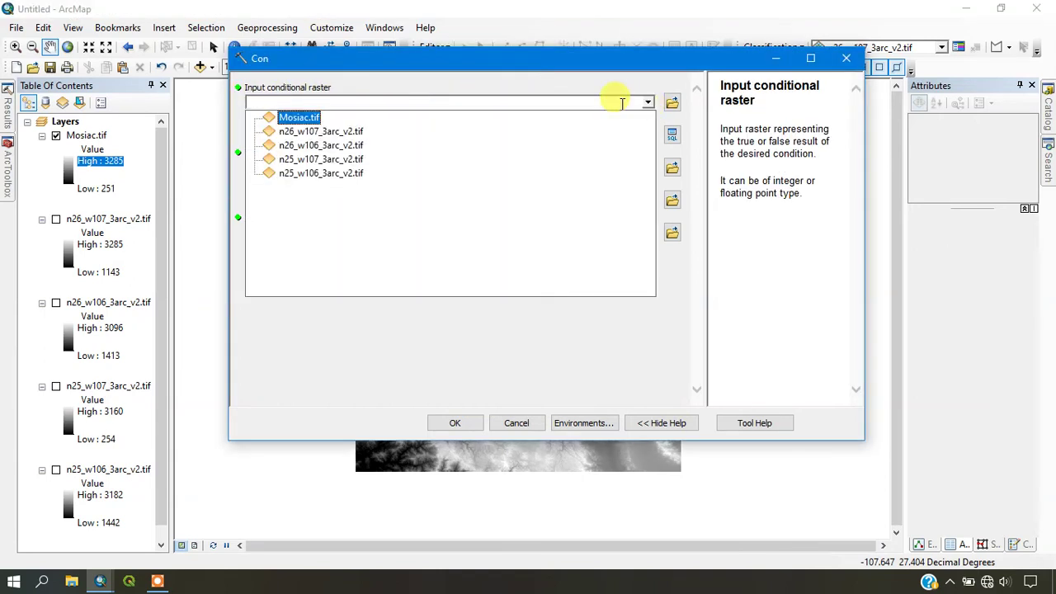
left_click(307, 114)
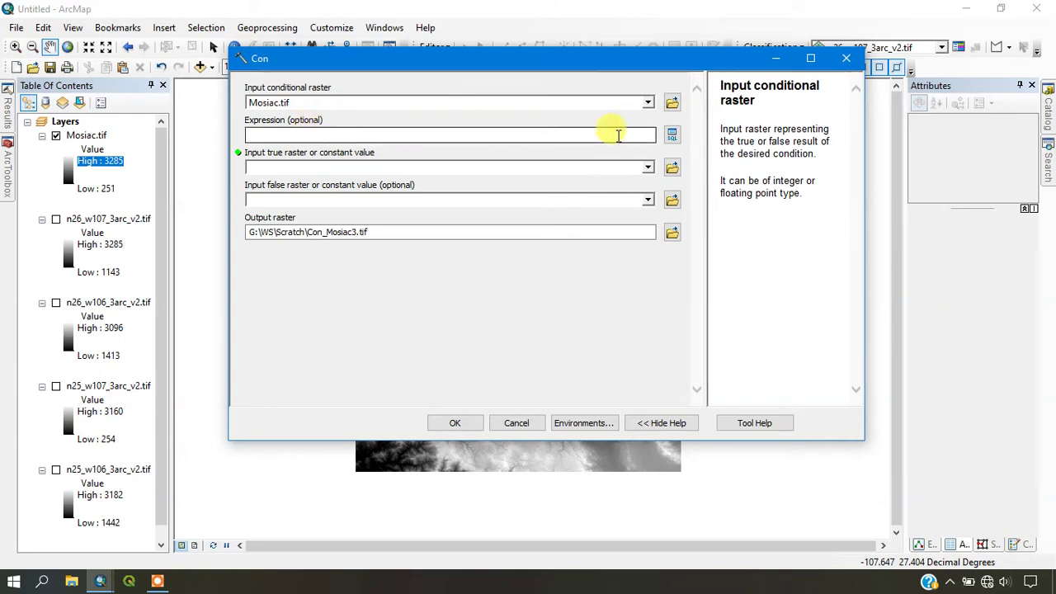
Build the conditional expression "Value"=32767 for the Con tool in the Query Builder
left_click(676, 137)
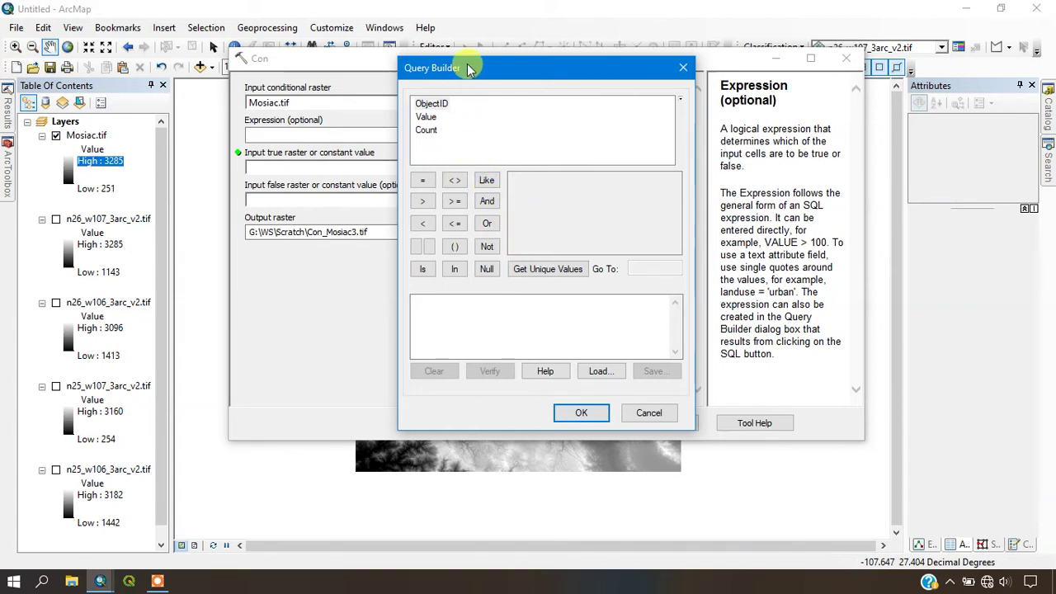
left_click_drag(467, 66, 304, 63)
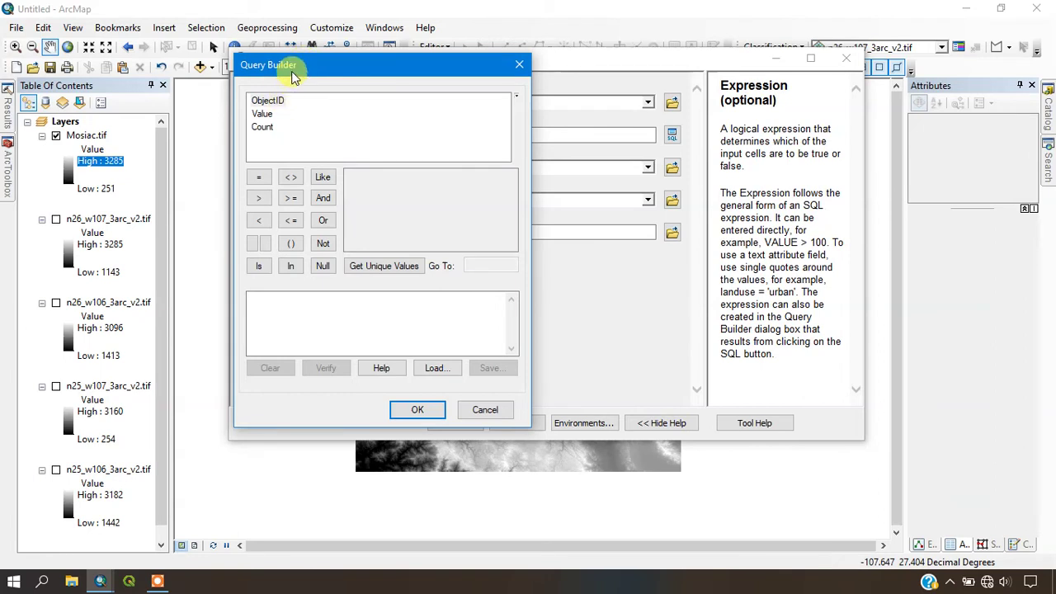
double_click(266, 114)
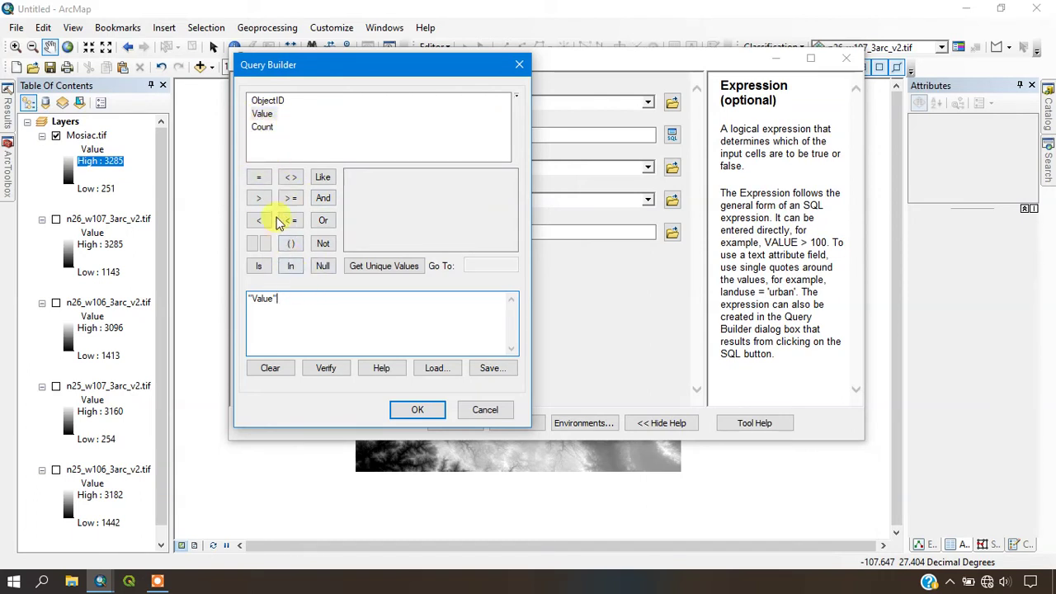
left_click(262, 177)
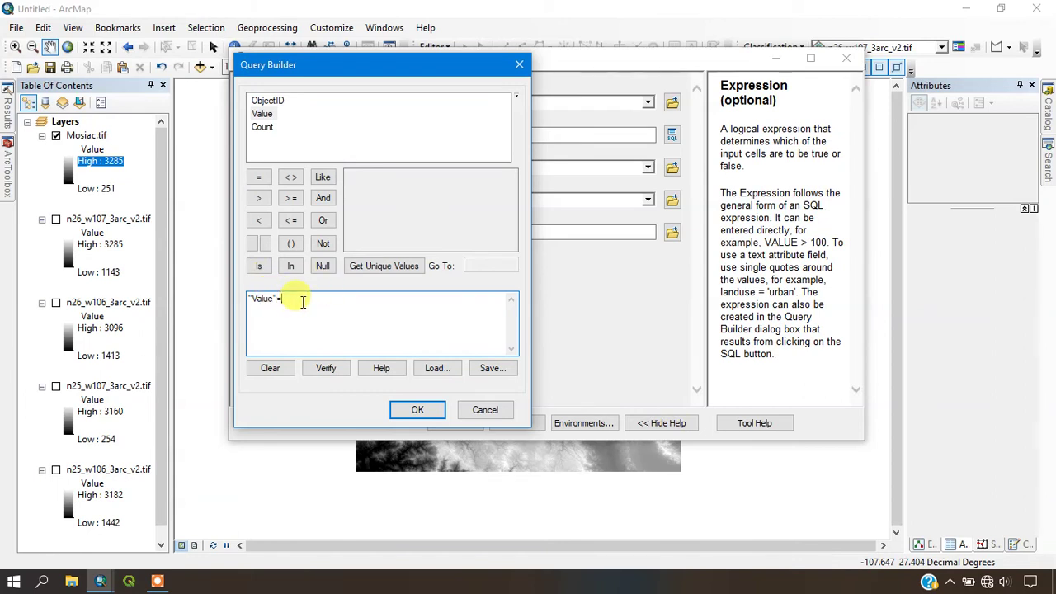
type("-32767")
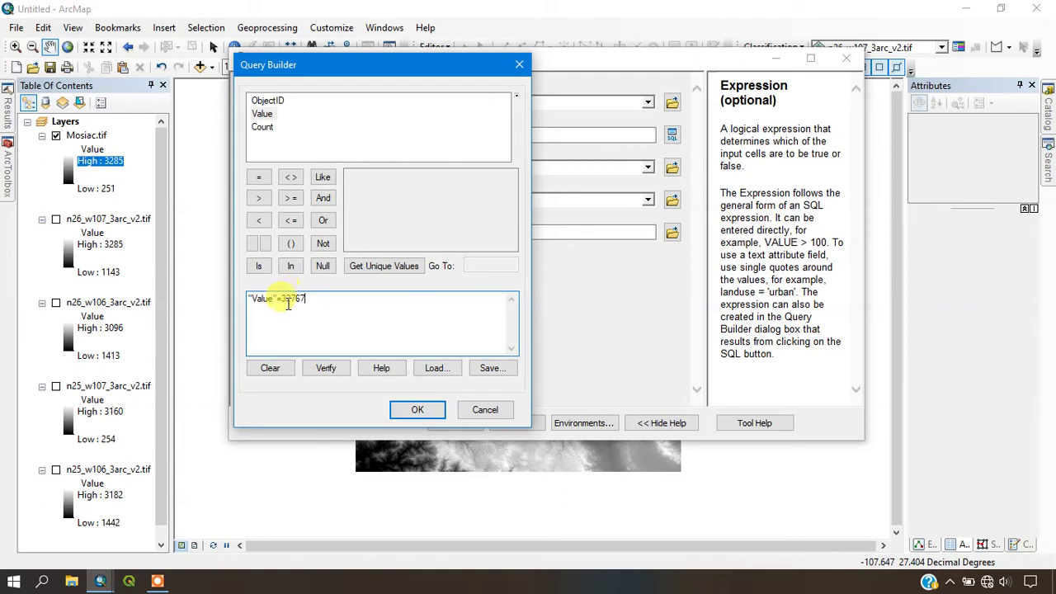
left_click_drag(283, 298, 312, 298)
left_click(312, 297)
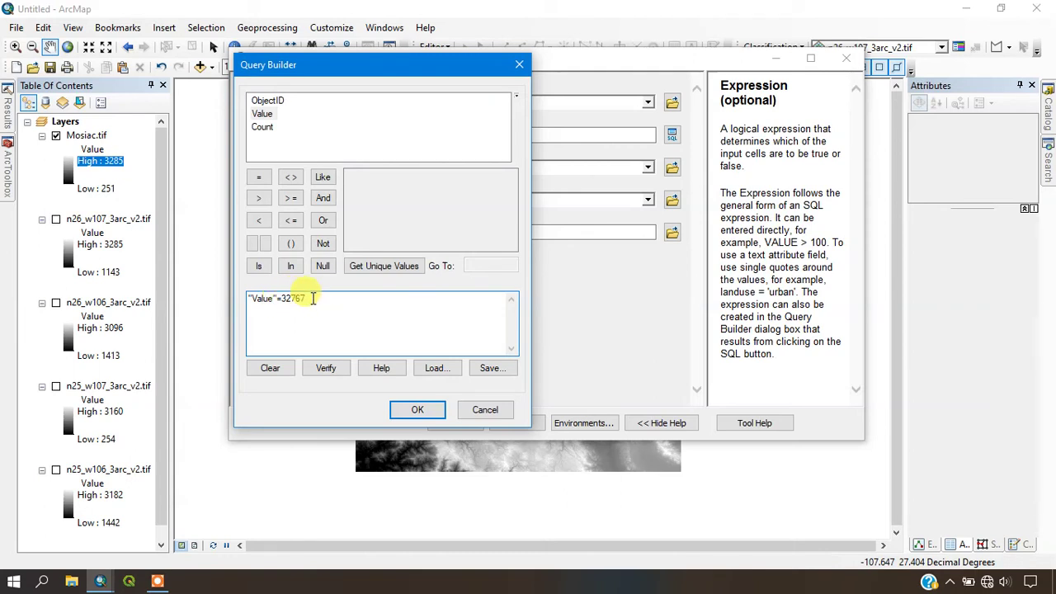
left_click(425, 409)
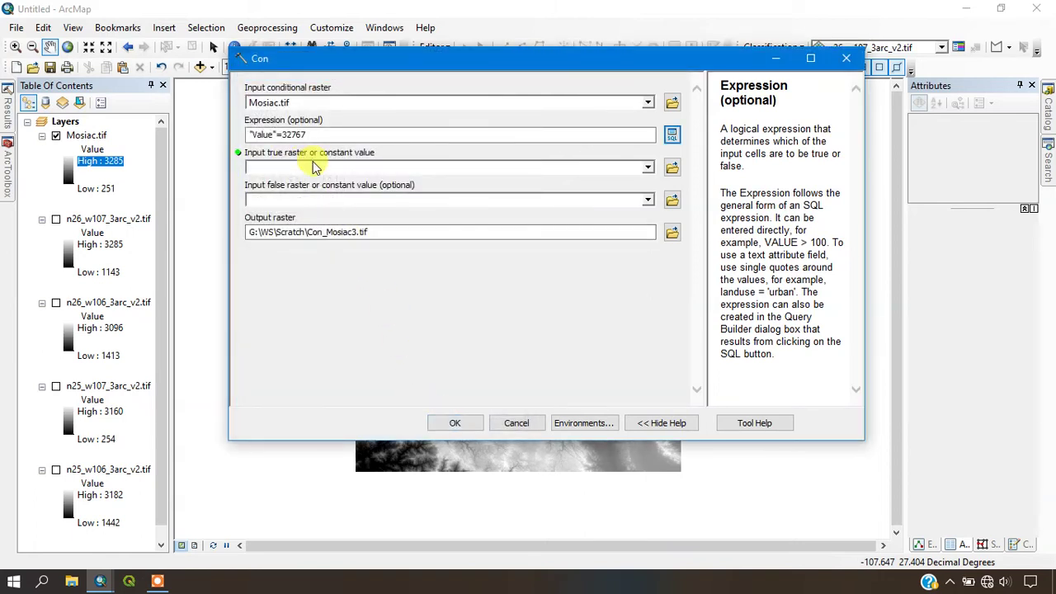
Set the Con tool's true value to 0 and its false raster to Mosiac.tif, and close the tool without running it
left_click(259, 164)
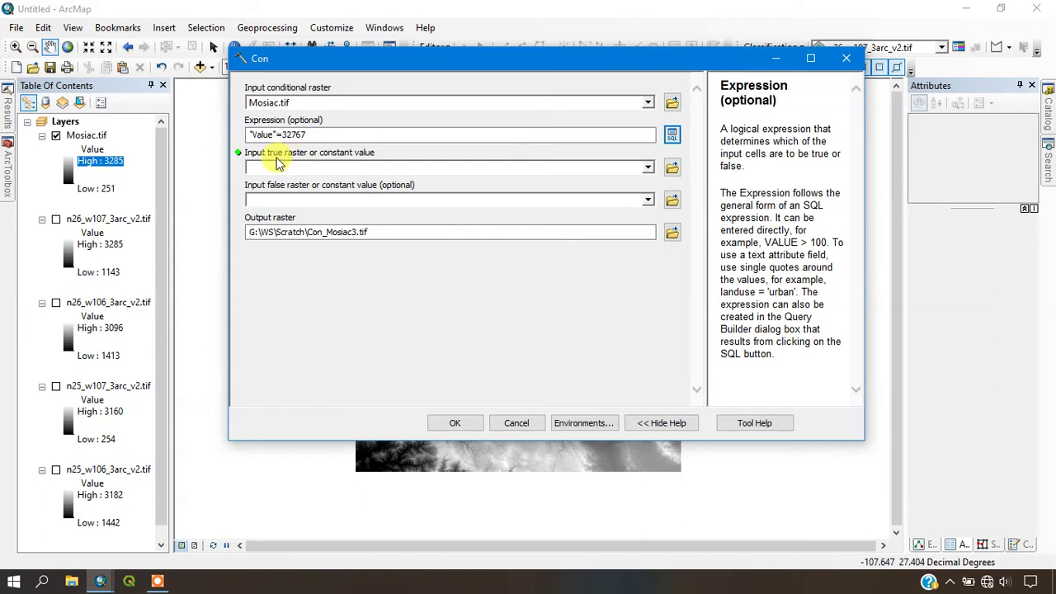
left_click(329, 167)
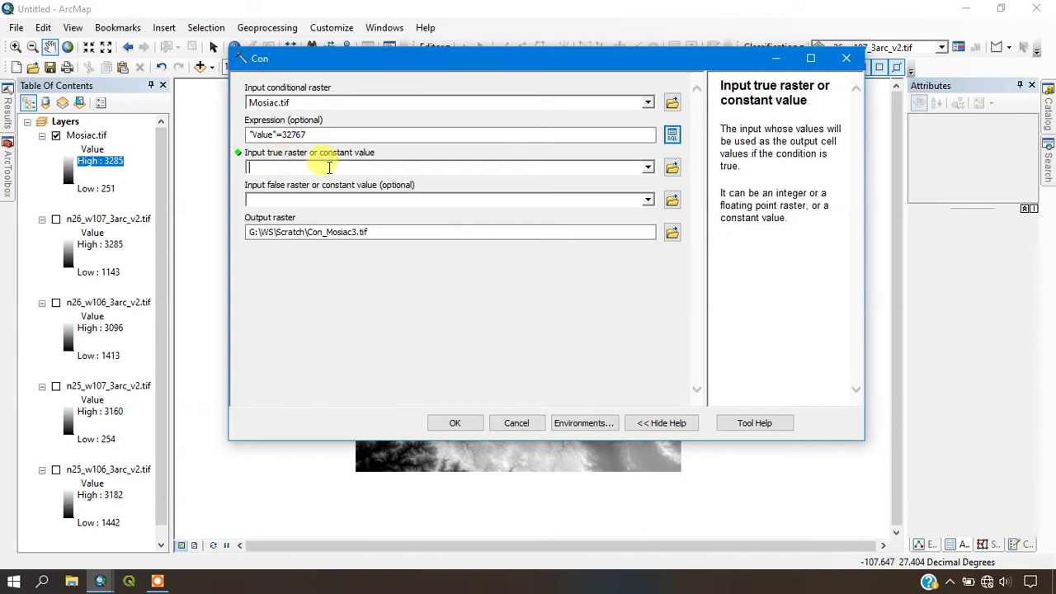
left_click(283, 137)
double_click(294, 135)
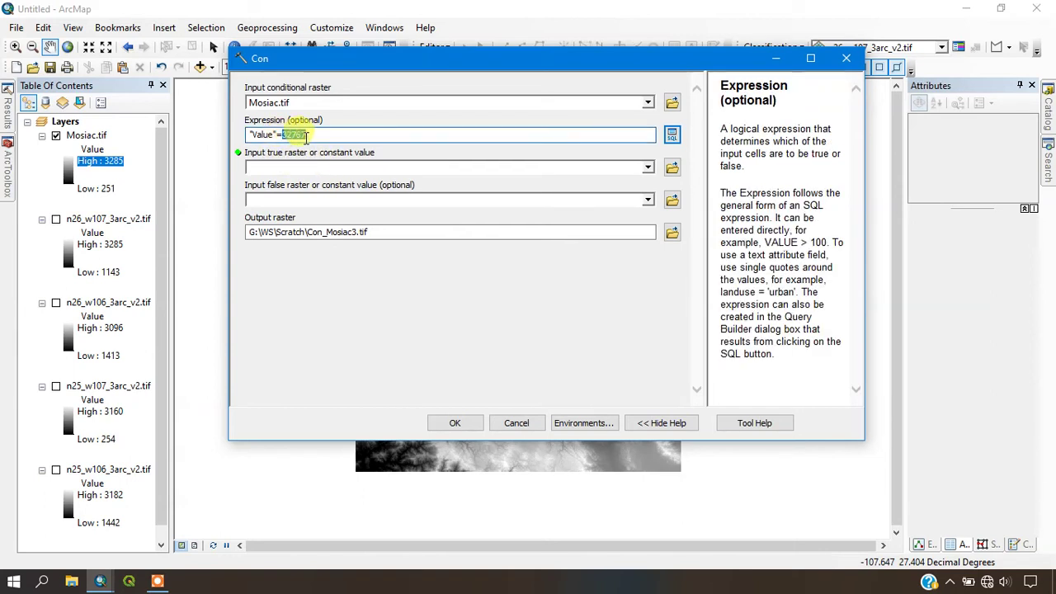
left_click(288, 168)
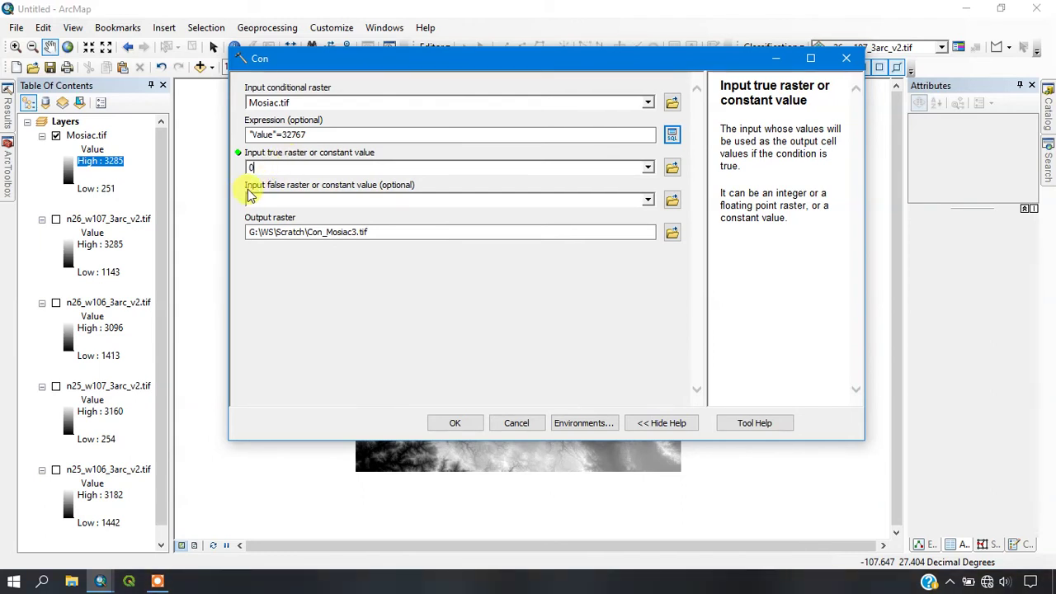
left_click(648, 199)
left_click(315, 218)
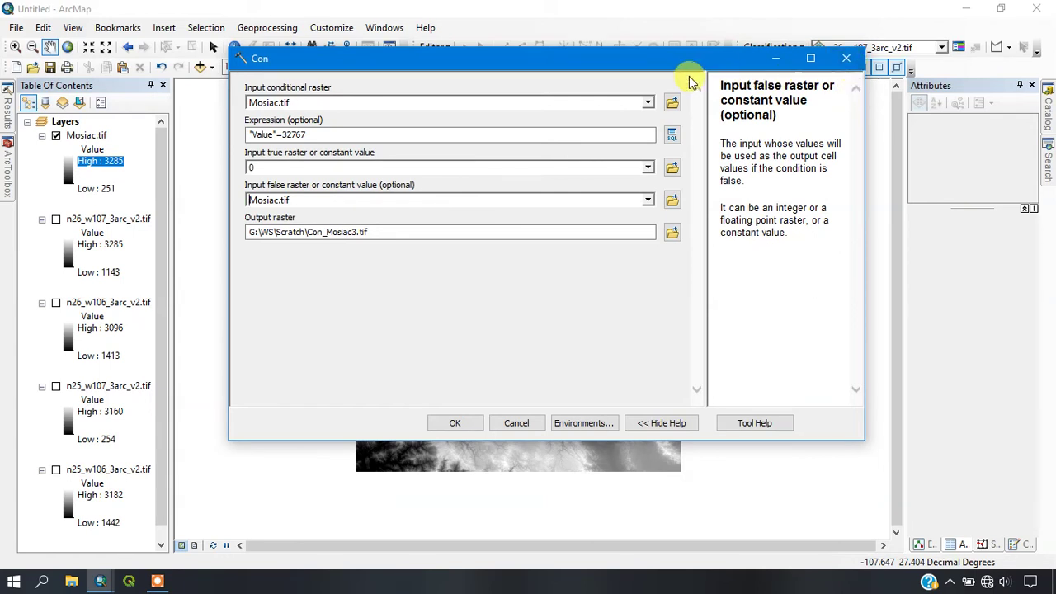
left_click_drag(679, 58, 673, 104)
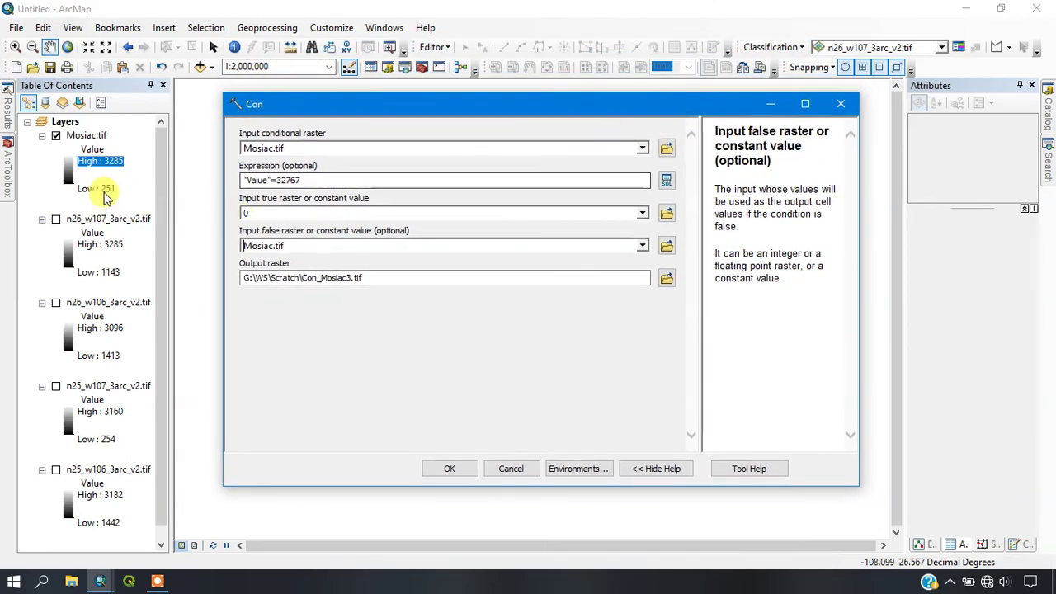
left_click(841, 105)
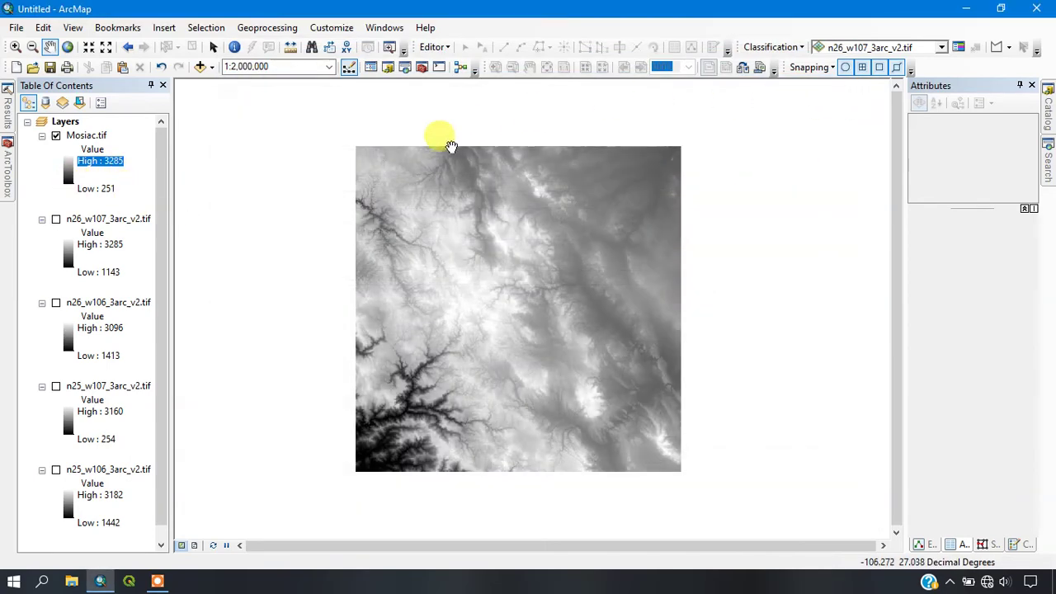
Open the Fill tool from the Spatial Analyst Hydrology toolset and read its help description
mouse_move(4, 186)
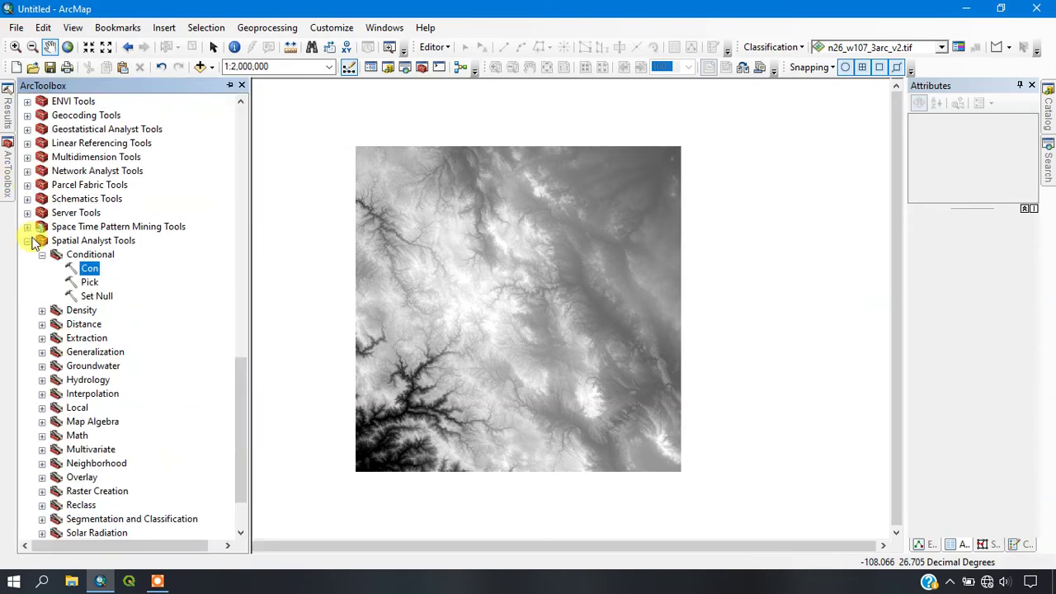
scroll(82, 264, "down", 2)
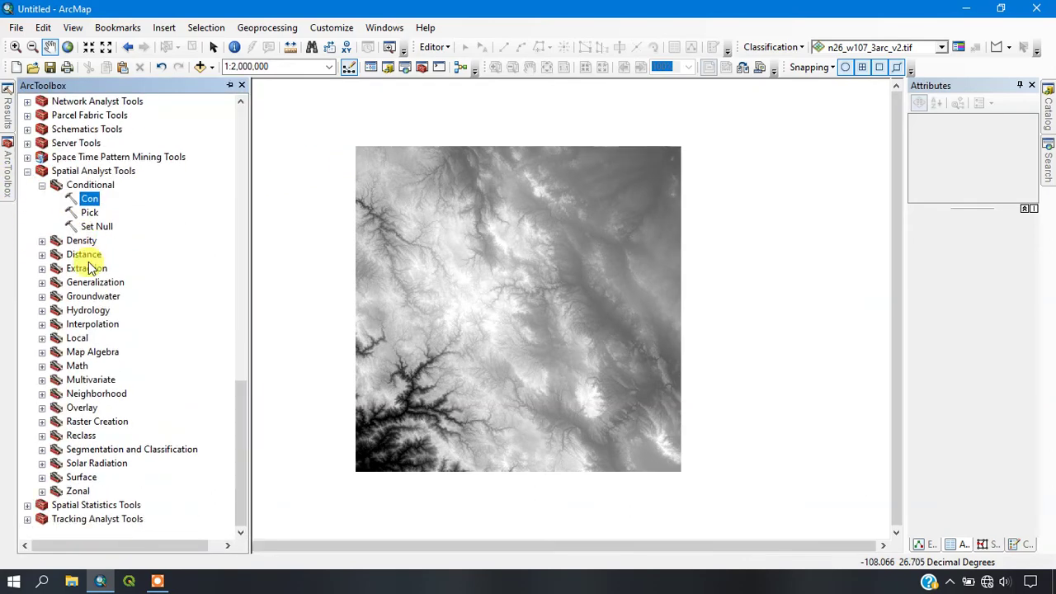
left_click(42, 310)
scroll(83, 256, "down", 2)
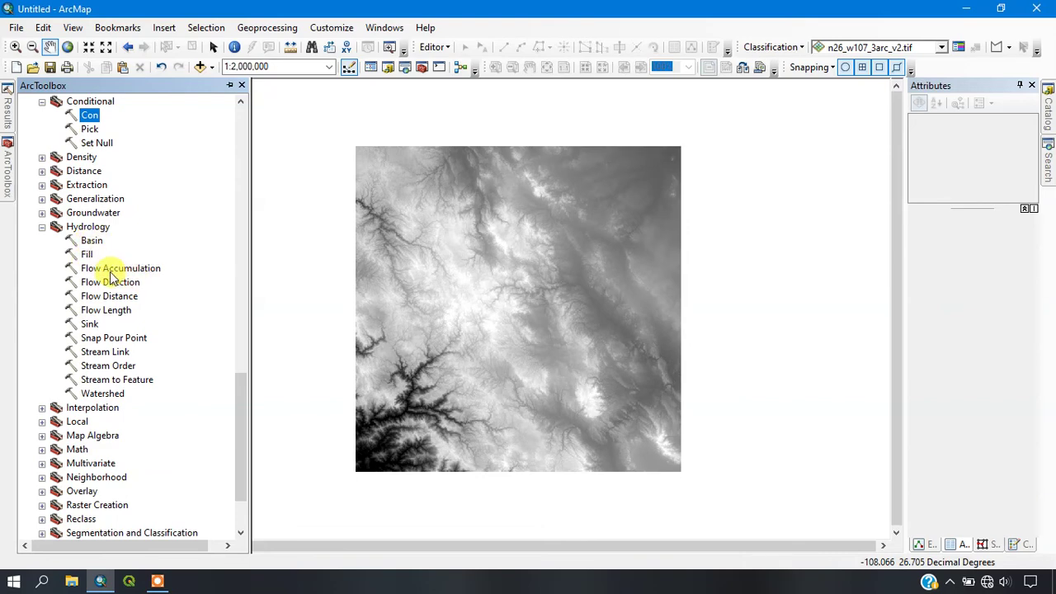
left_click(91, 255)
double_click(91, 255)
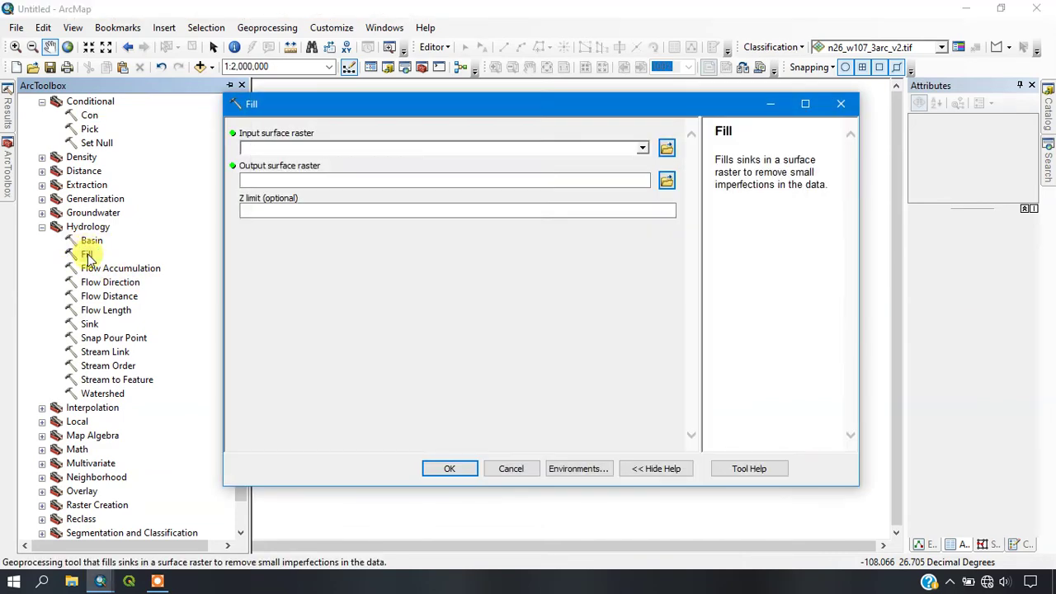
left_click_drag(533, 112, 486, 114)
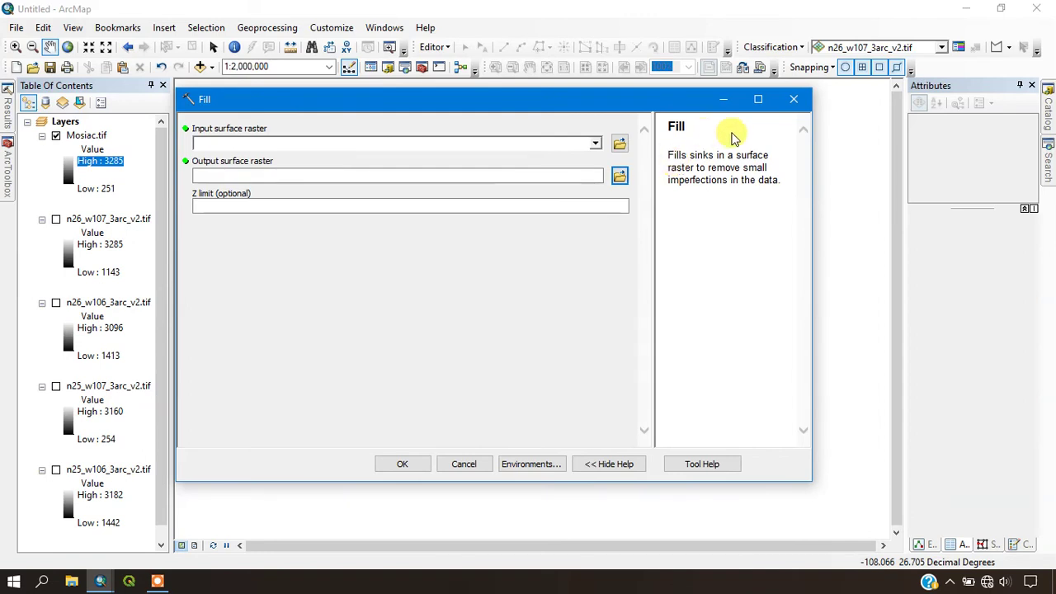
left_click_drag(714, 154, 768, 155)
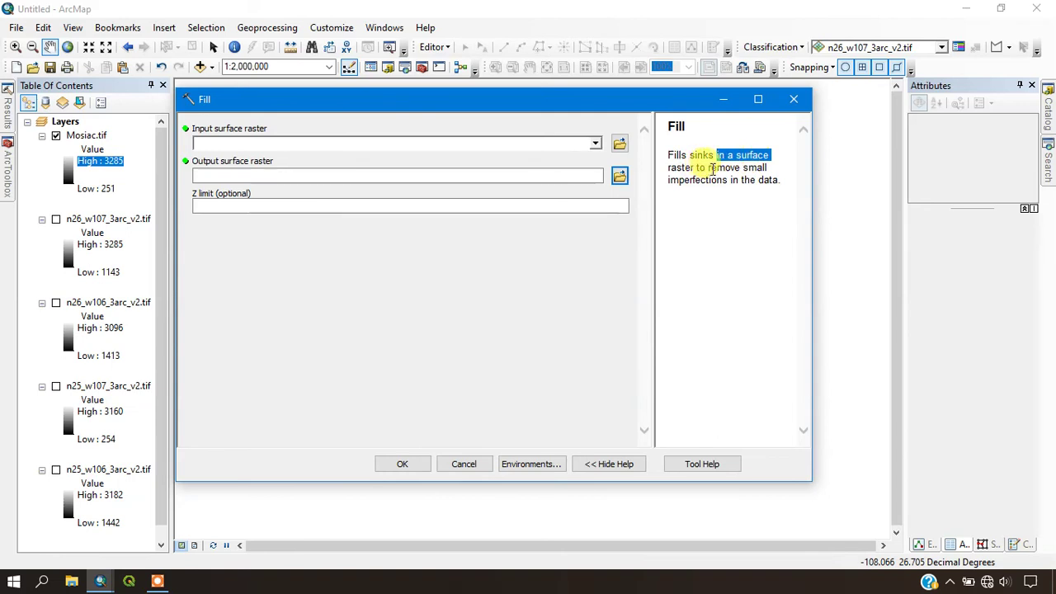
left_click_drag(708, 168, 767, 168)
left_click_drag(669, 179, 767, 179)
left_click_drag(669, 156, 777, 180)
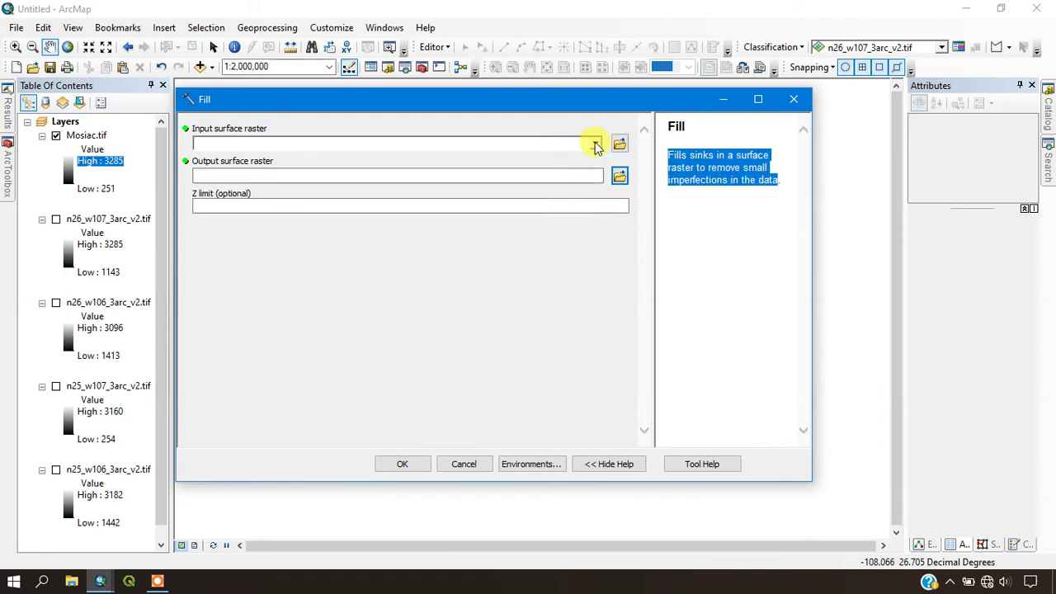
Run Fill on Mosiac.tif, saving the output surface raster as Fill in the Analysis folder
left_click(596, 144)
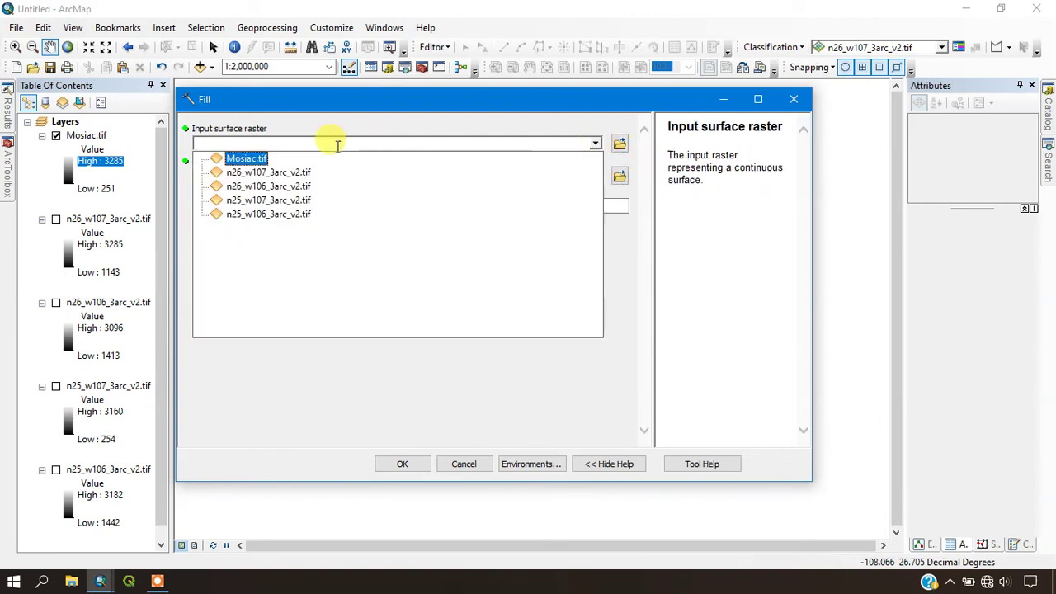
left_click(252, 159)
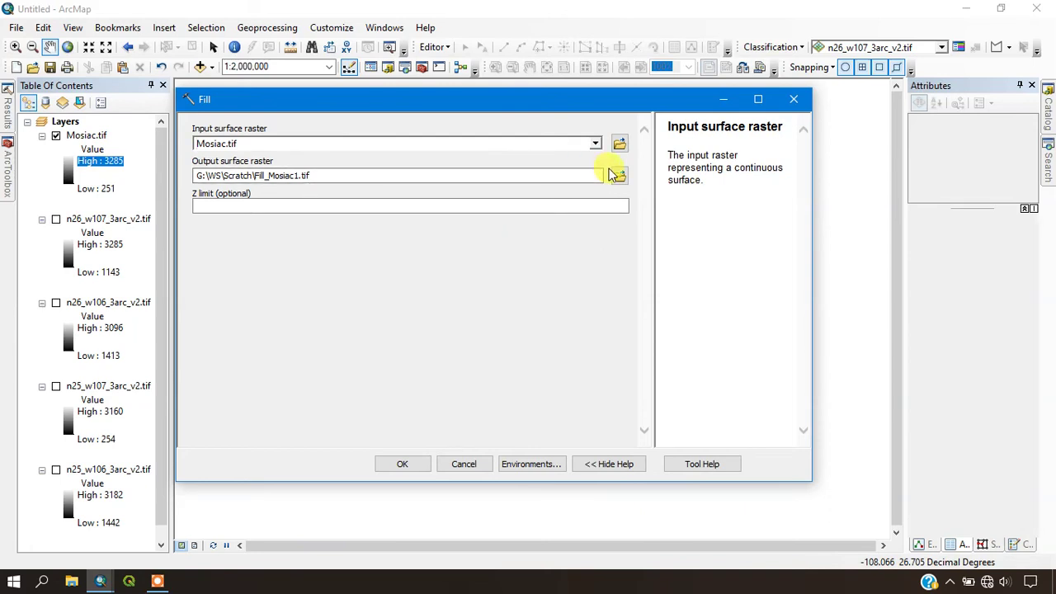
left_click(617, 176)
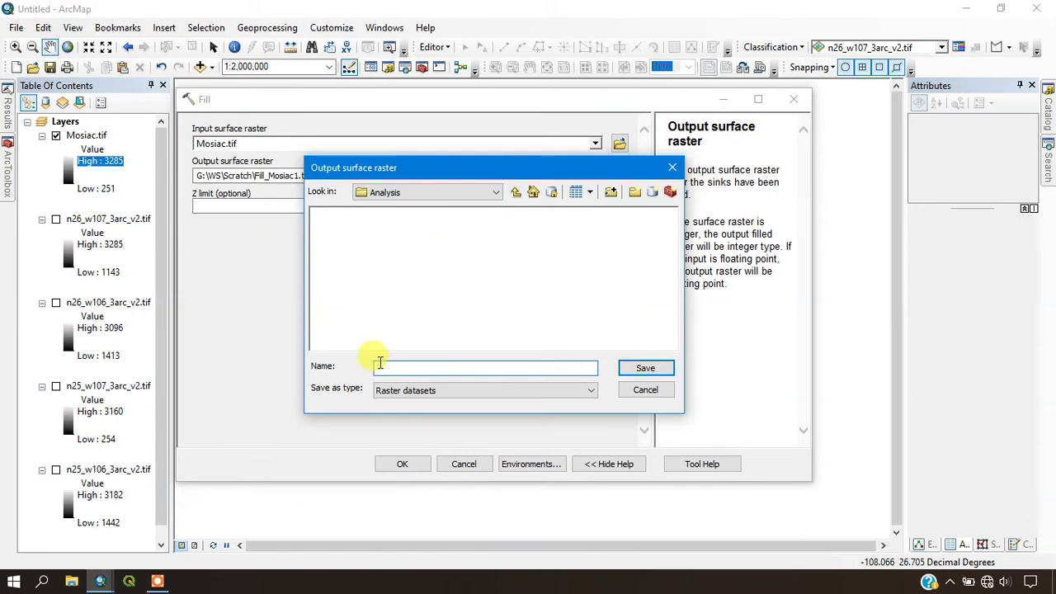
type("Fill")
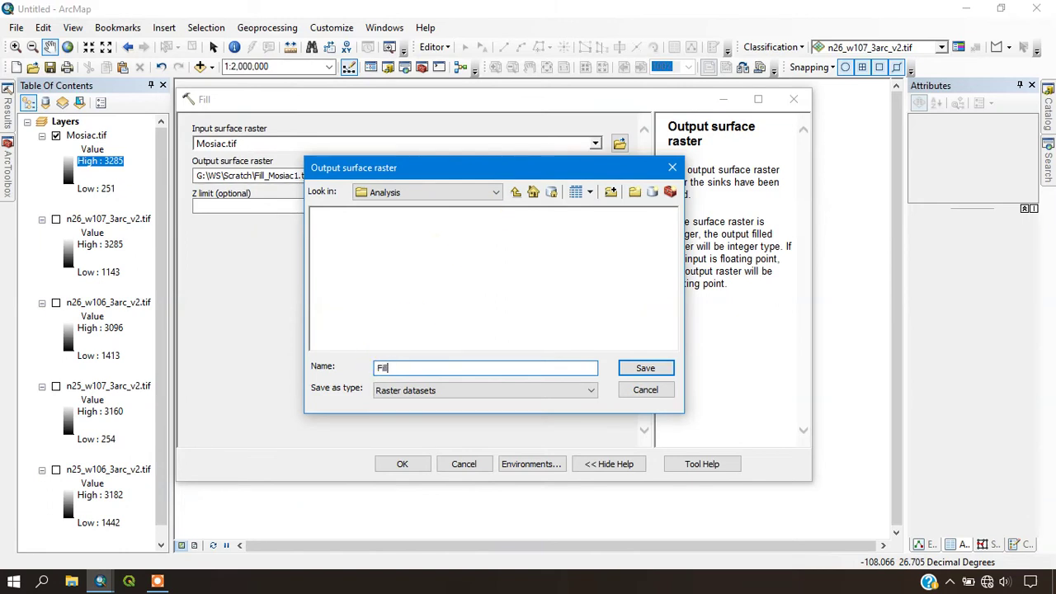
left_click(648, 369)
left_click(404, 463)
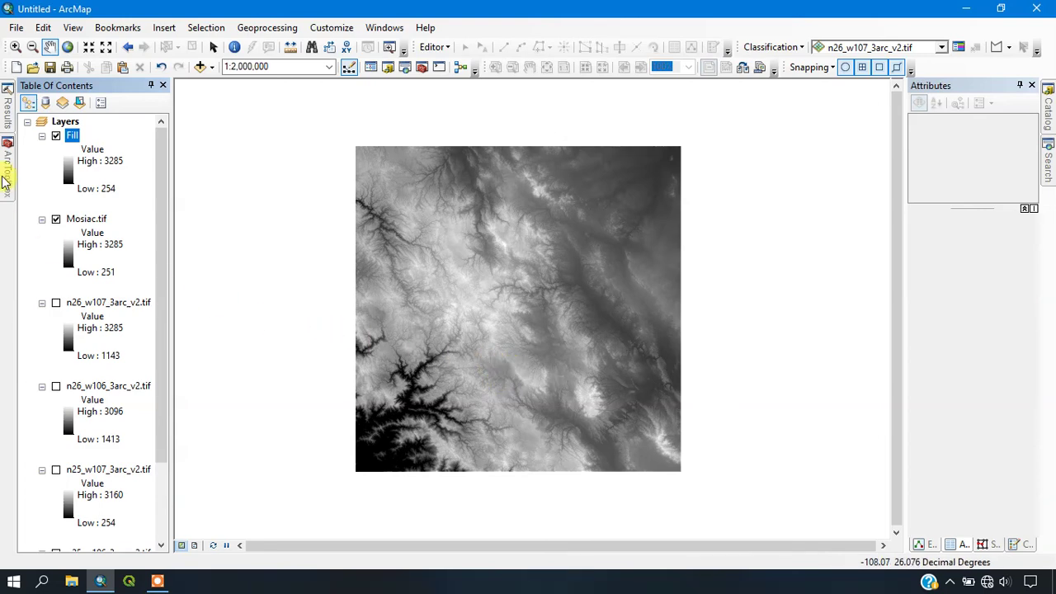
Open the Flow Direction tool from the Hydrology toolset and choose Fill as the input surface raster
mouse_move(4, 182)
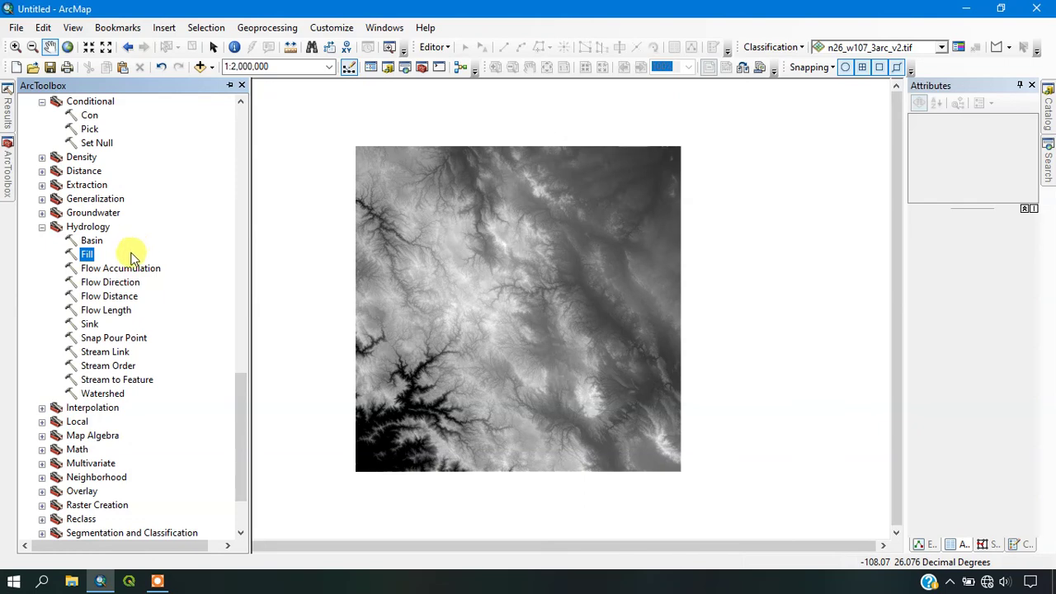
double_click(126, 282)
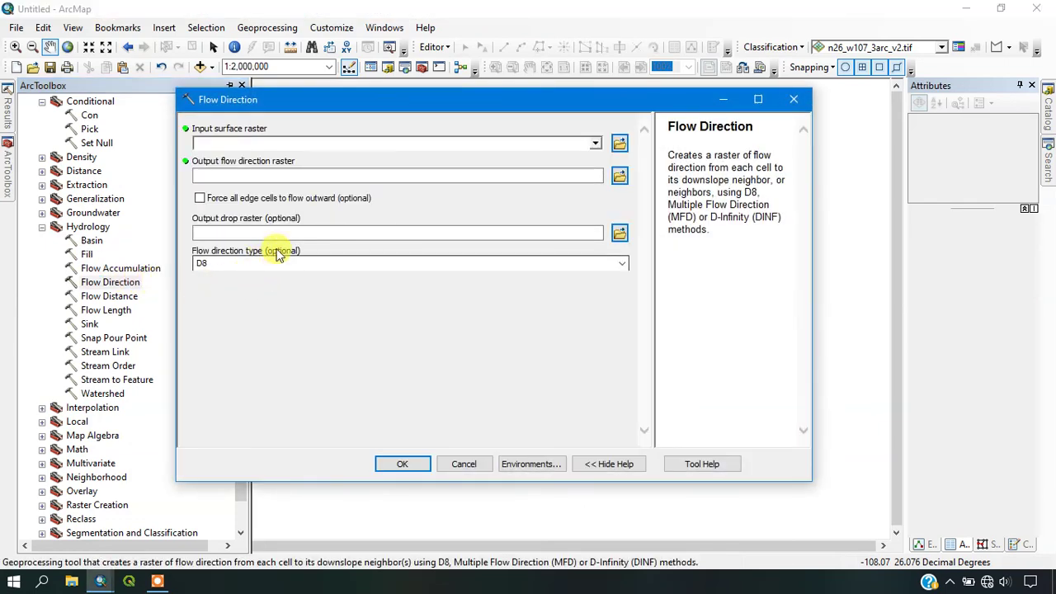
left_click(219, 145)
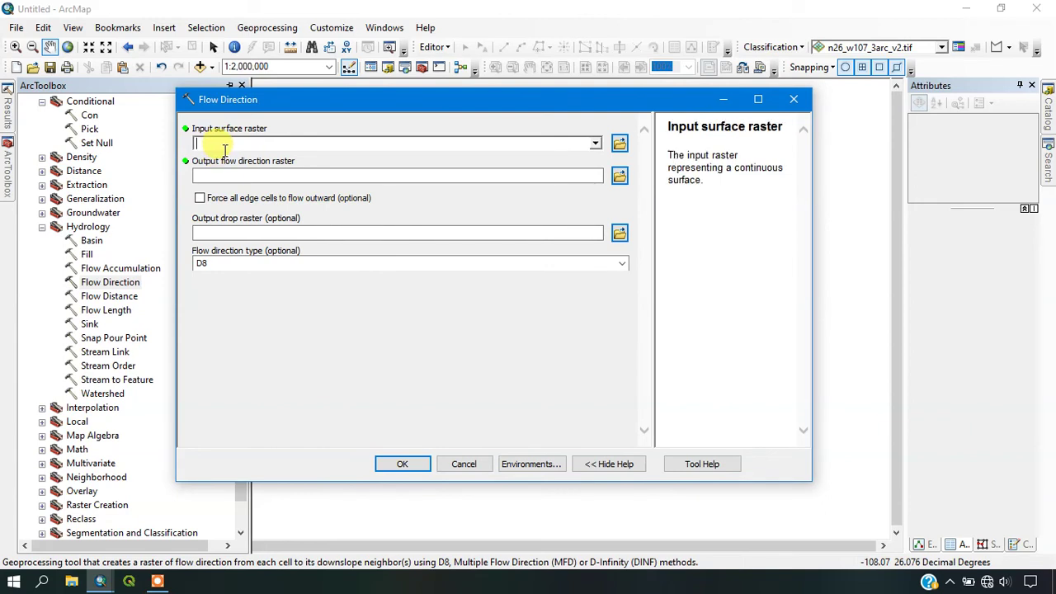
left_click(595, 145)
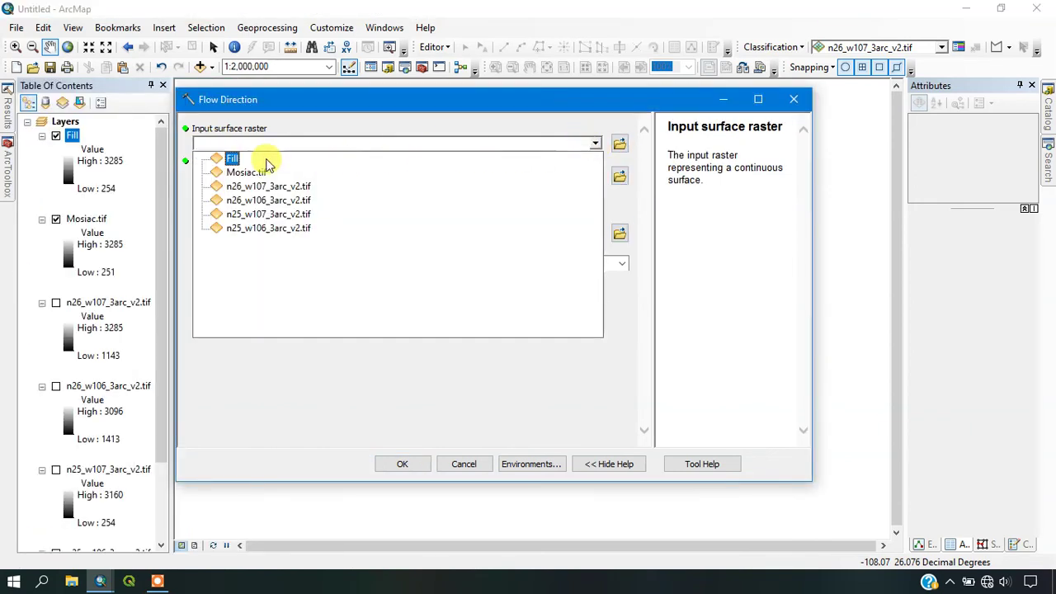
left_click(232, 158)
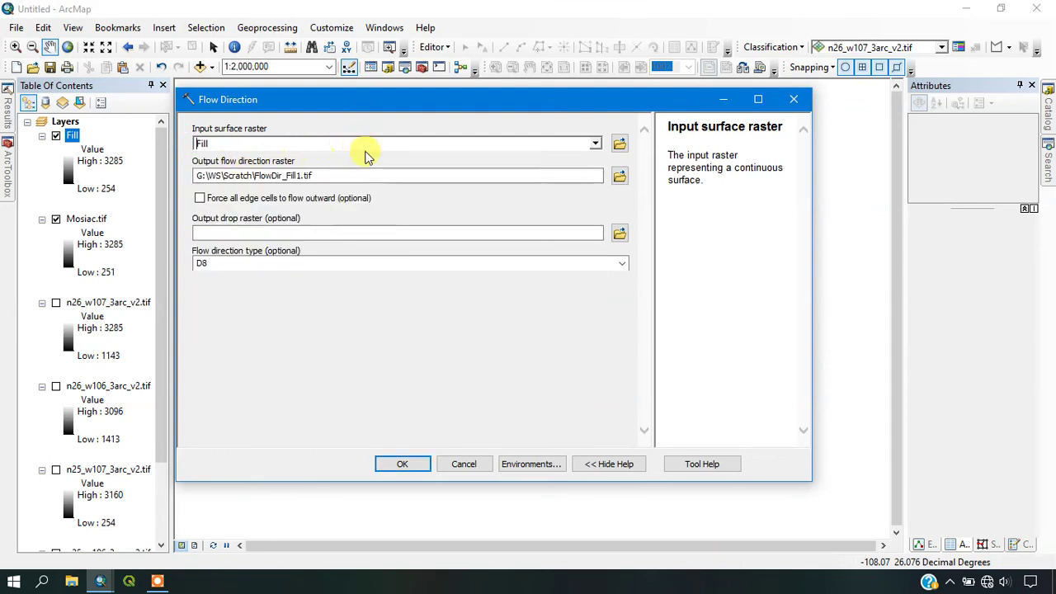
Set the output flow direction raster to FlowDir in the Analysis folder and run the tool with the D8 type
left_click(619, 179)
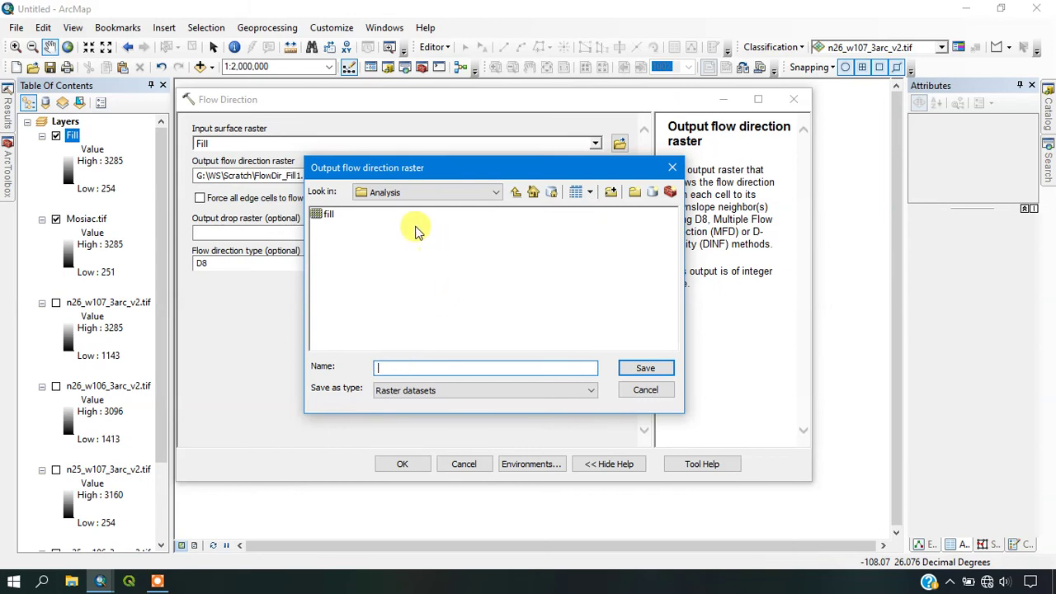
type("FlowDir")
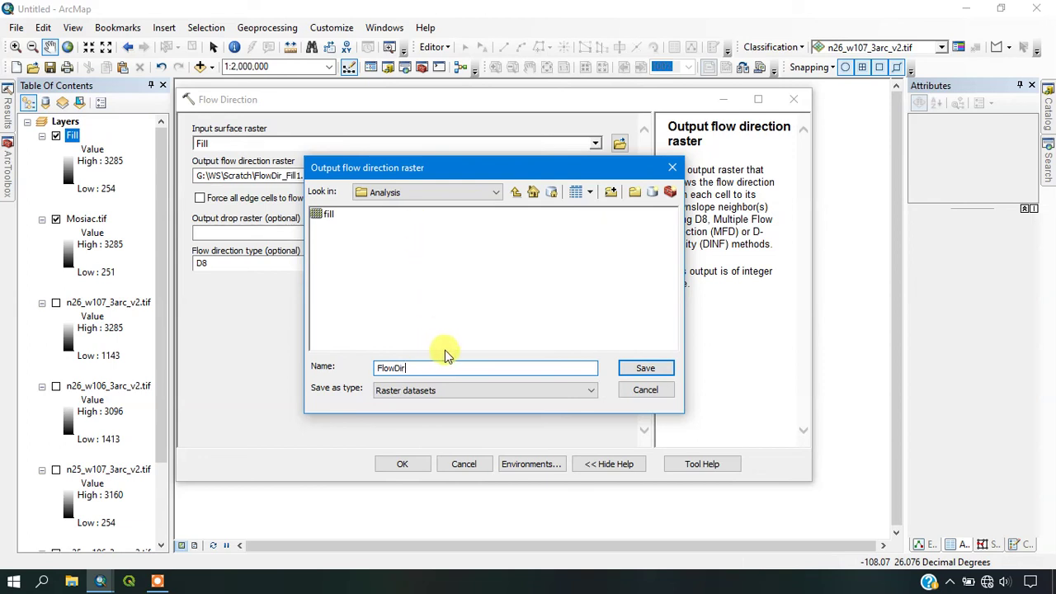
type("t")
type("\\")
left_click(648, 367)
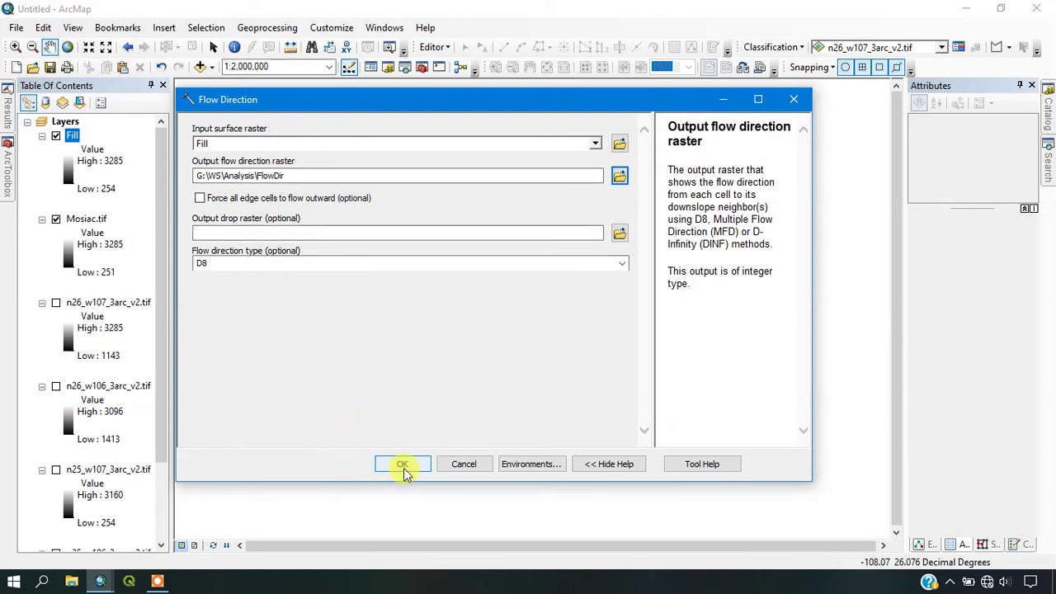
mouse_move(449, 99)
left_mouse_down()
mouse_move(450, 72)
mouse_move(468, 88)
mouse_move(452, 92)
left_mouse_up()
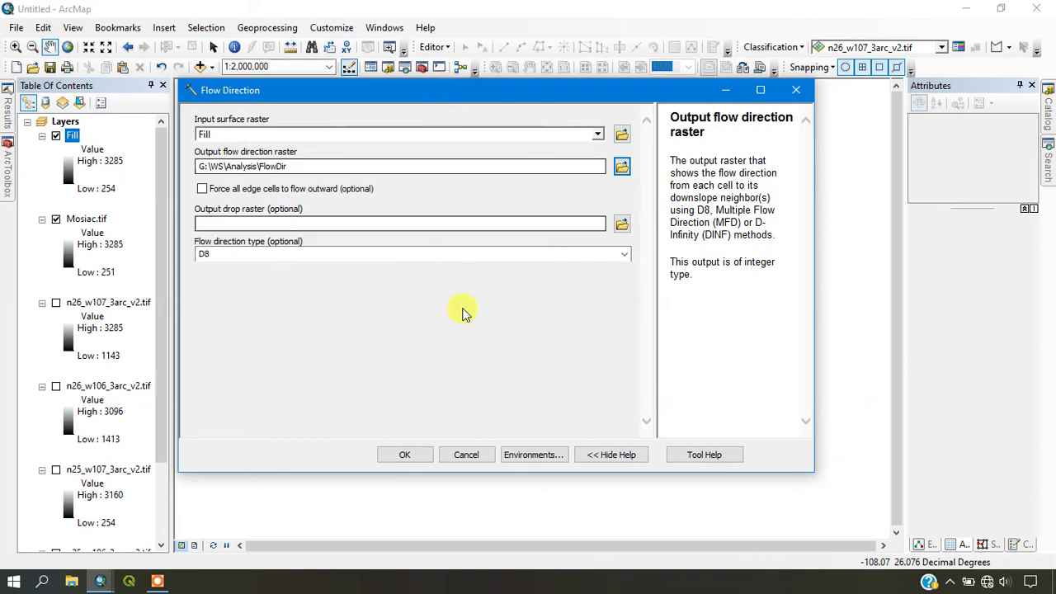
left_click(417, 458)
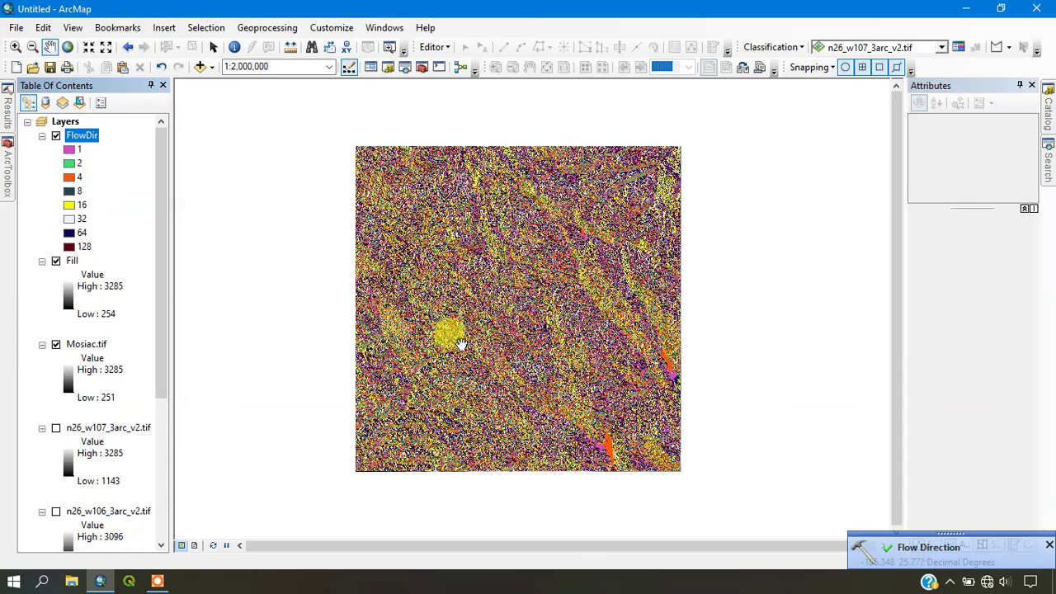
Examine the cell pattern of the FlowDir raster up close on the map
scroll(480, 330, "down", 2)
scroll(480, 330, "up", 3)
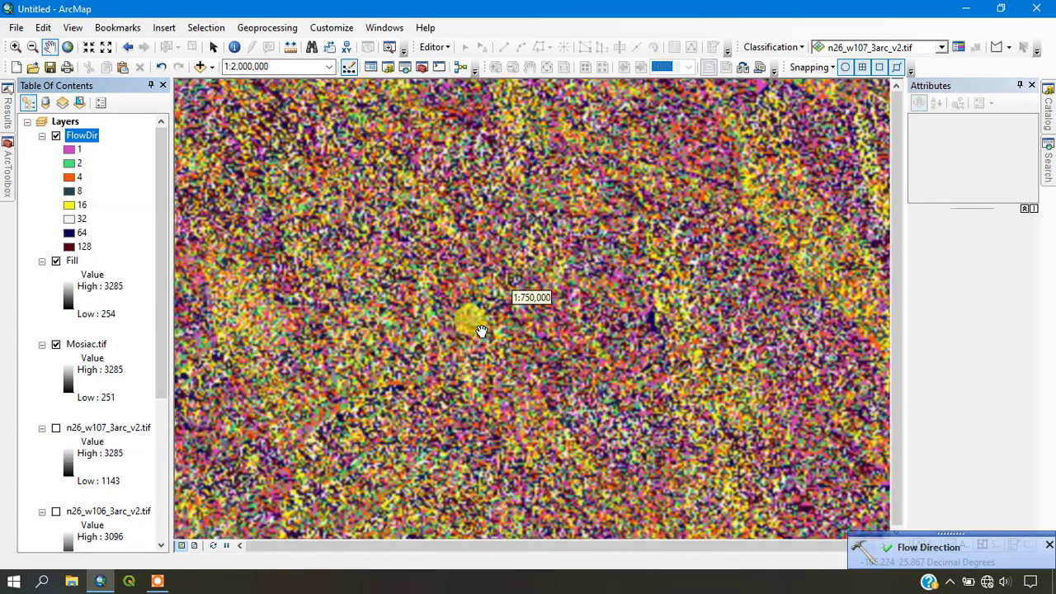
scroll(481, 330, "up", 2)
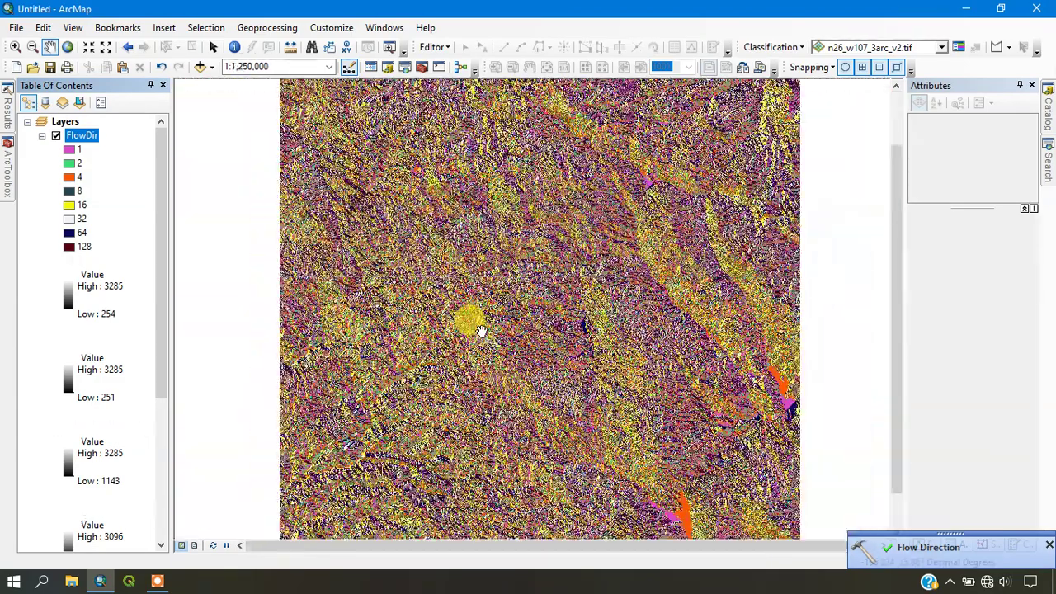